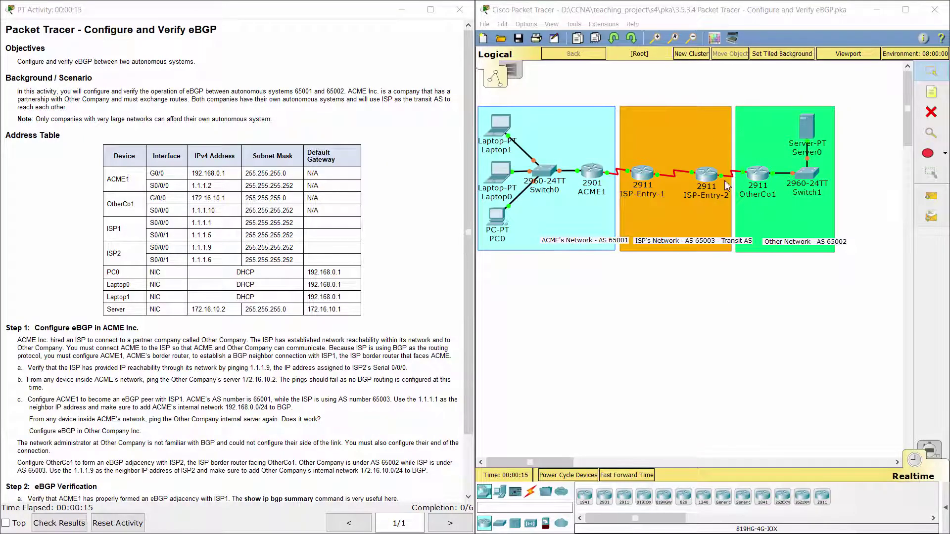
Step: Read the activity title, scenario, Address Table and Step 1 line a about pinging 1.1.1.9
{"action": "left_click_drag", "start_coordinate": [84, 30], "coordinate": [223, 31]}
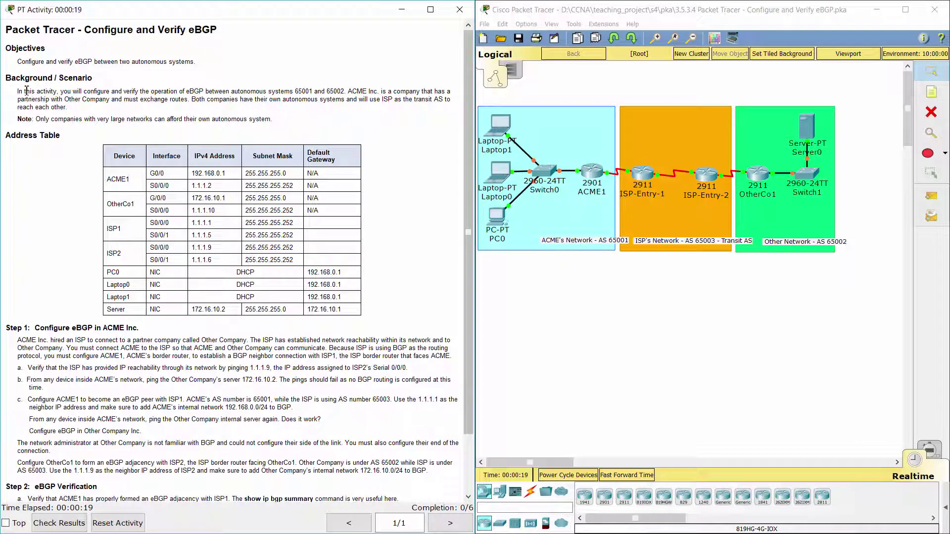
{"action": "mouse_move", "coordinate": [17, 92]}
{"action": "left_mouse_down"}
{"action": "mouse_move", "coordinate": [71, 91]}
{"action": "mouse_move", "coordinate": [84, 113]}
{"action": "left_mouse_up"}
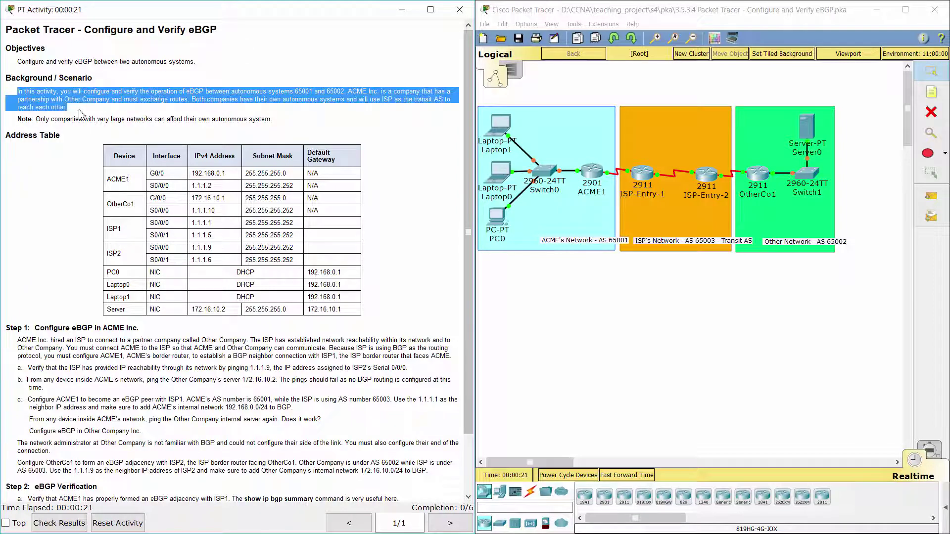
{"action": "left_click", "coordinate": [84, 114]}
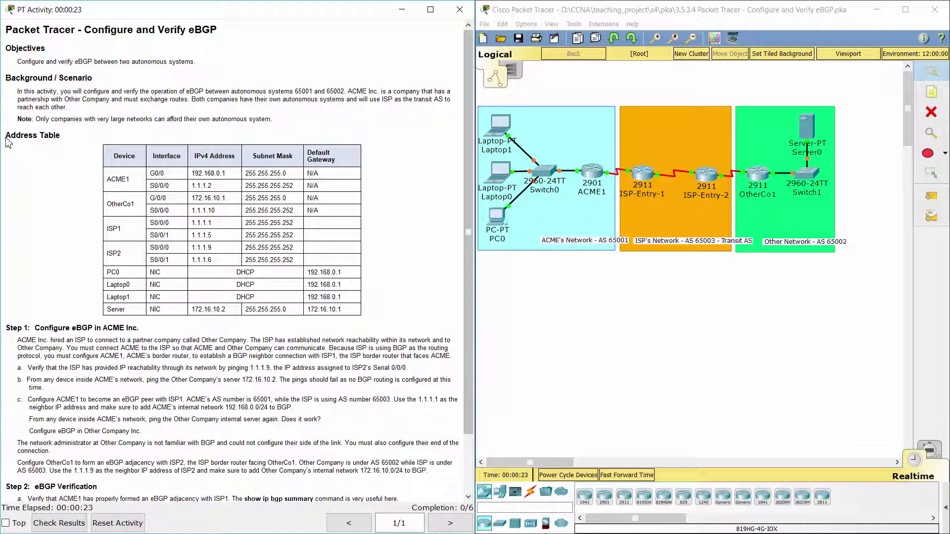
{"action": "left_click_drag", "start_coordinate": [6, 138], "coordinate": [59, 133]}
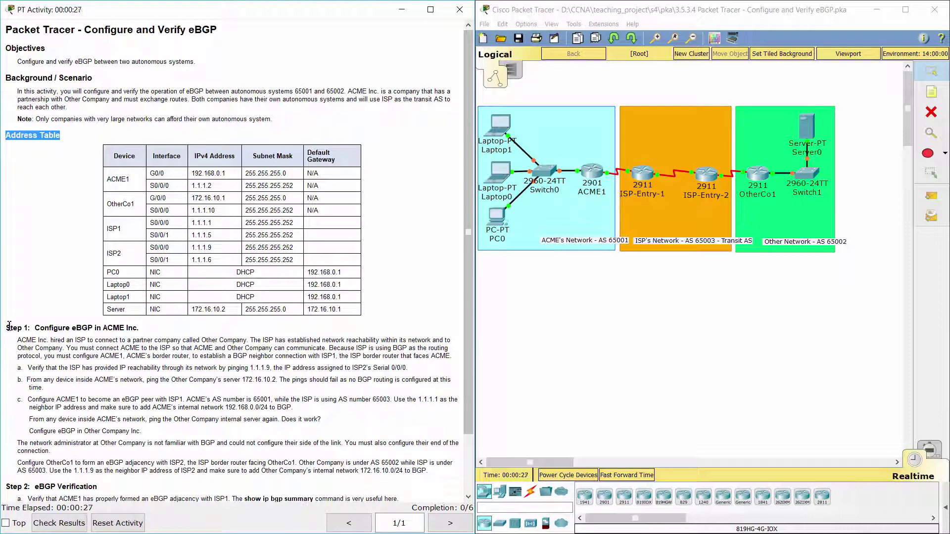
{"action": "scroll", "coordinate": [8, 325], "scroll_direction": "down", "scroll_amount": 1}
{"action": "scroll", "coordinate": [7, 325], "scroll_direction": "down", "scroll_amount": 1}
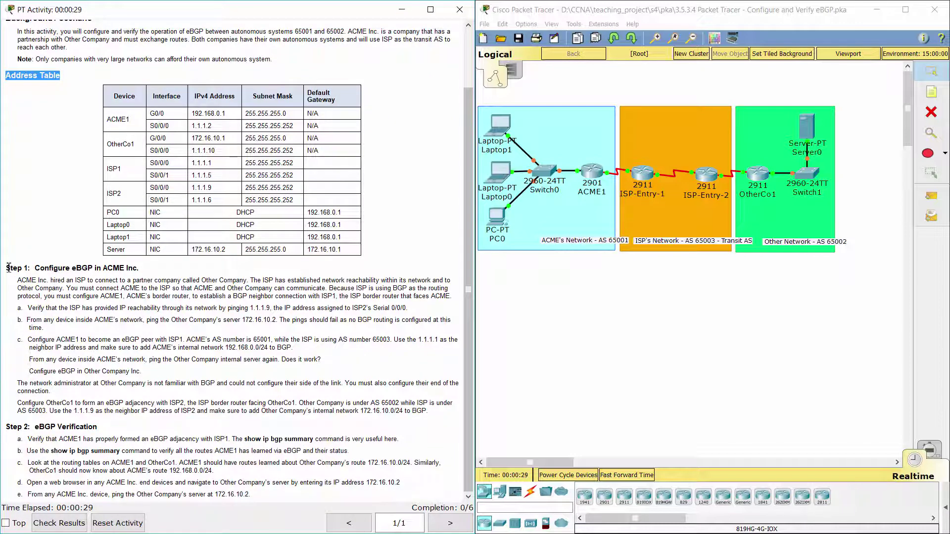
{"action": "left_click_drag", "start_coordinate": [8, 268], "coordinate": [148, 269]}
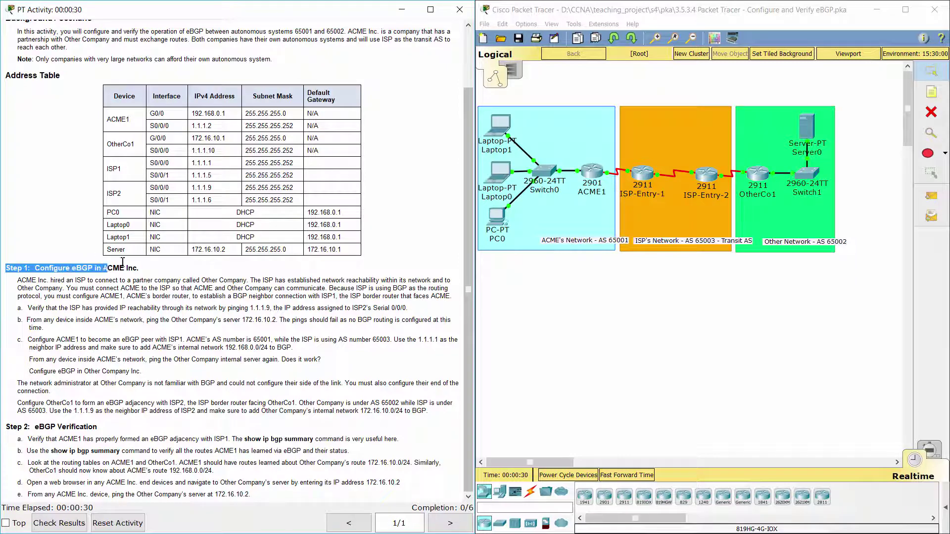
{"action": "left_click", "coordinate": [164, 275]}
{"action": "left_click_drag", "start_coordinate": [18, 281], "coordinate": [421, 320]}
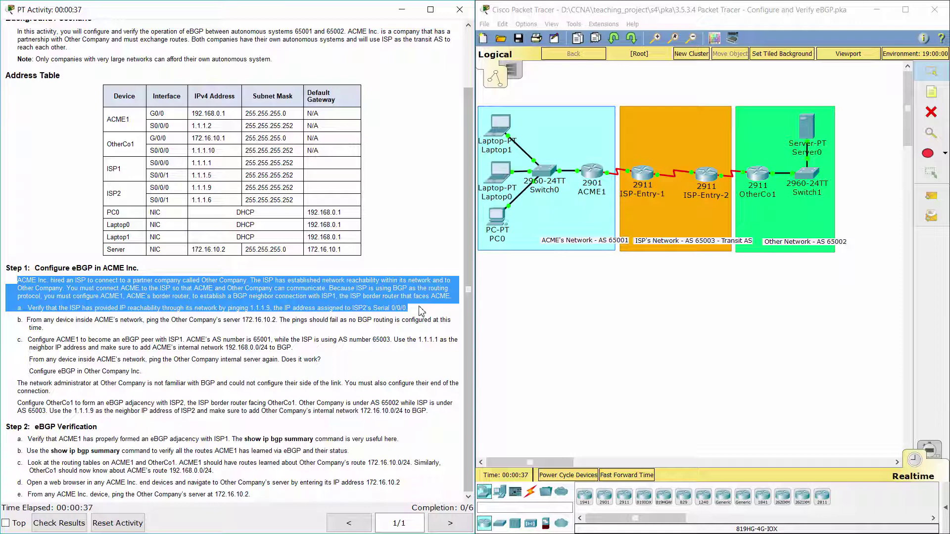
{"action": "left_click", "coordinate": [420, 310]}
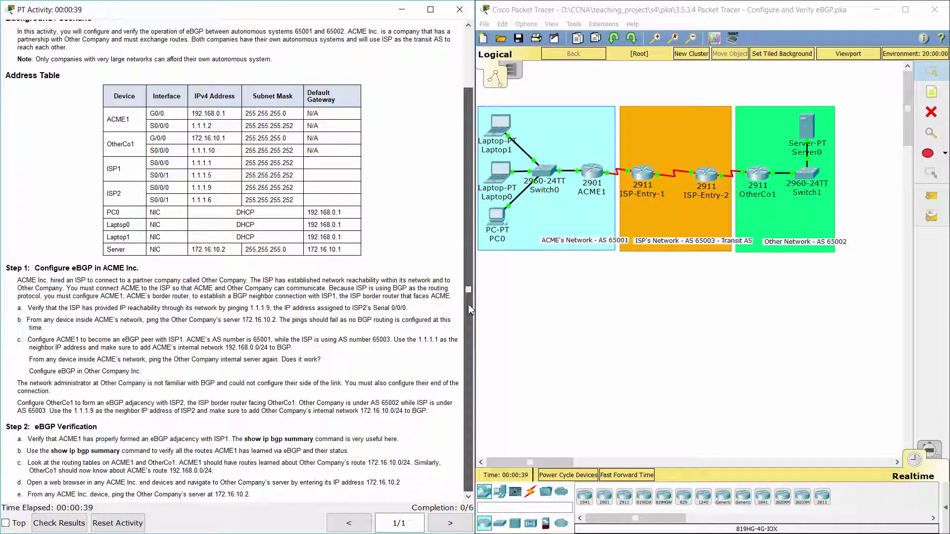
{"action": "mouse_move", "coordinate": [18, 308]}
{"action": "left_mouse_down"}
{"action": "mouse_move", "coordinate": [260, 318]}
{"action": "mouse_move", "coordinate": [407, 308]}
{"action": "left_mouse_up"}
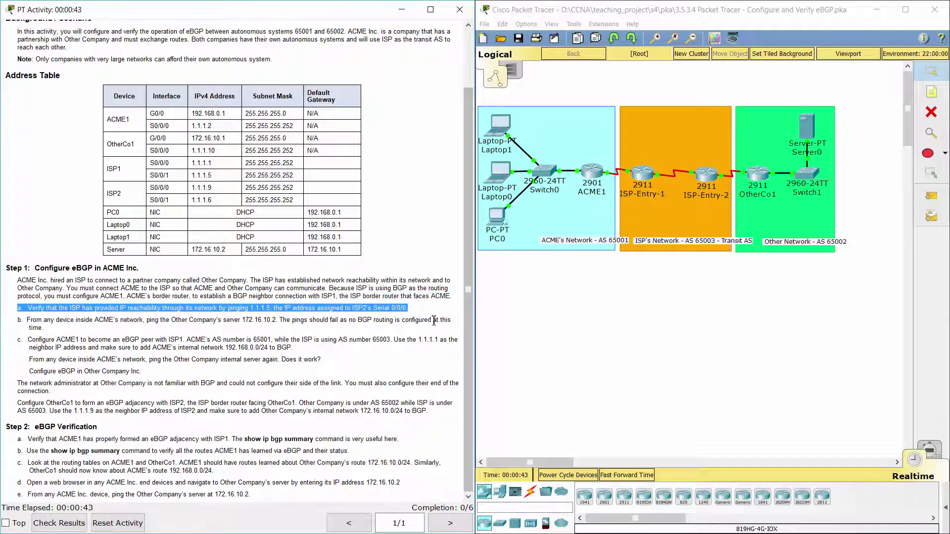
Step: From OtherCo1's privileged CLI, ping ISP2 at 1.1.1.9 and confirm 100 percent success
{"action": "left_click", "coordinate": [761, 184]}
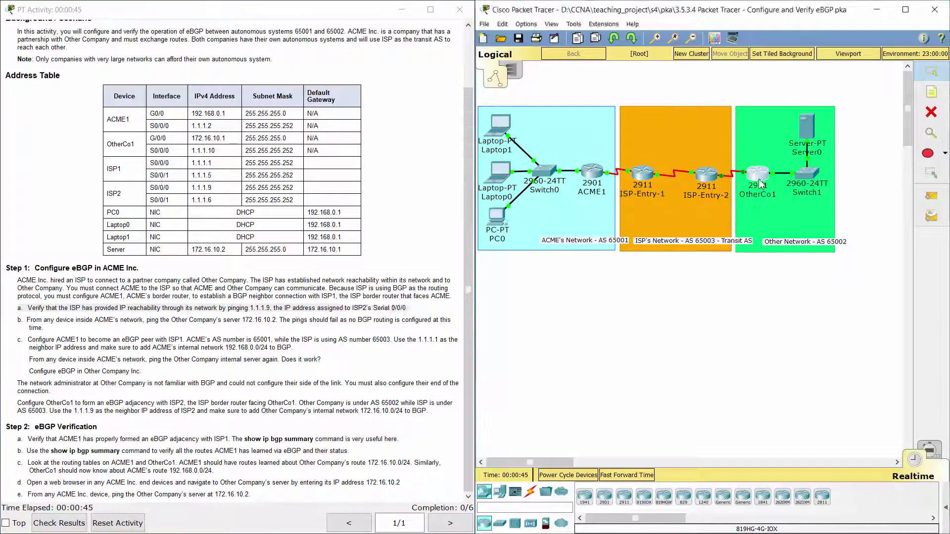
{"action": "left_click_drag", "start_coordinate": [520, 119], "coordinate": [476, 49]}
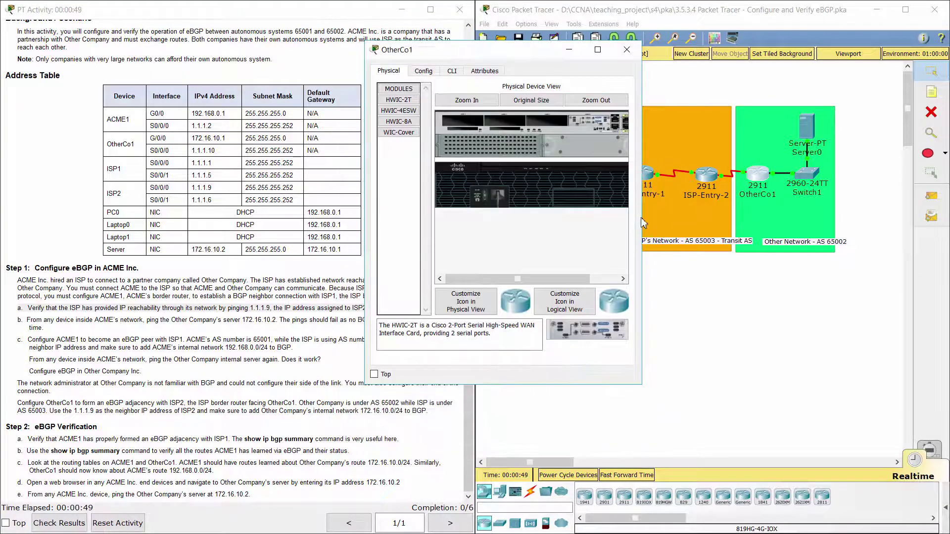
{"action": "left_click_drag", "start_coordinate": [641, 217], "coordinate": [743, 217]}
{"action": "left_click", "coordinate": [452, 70]}
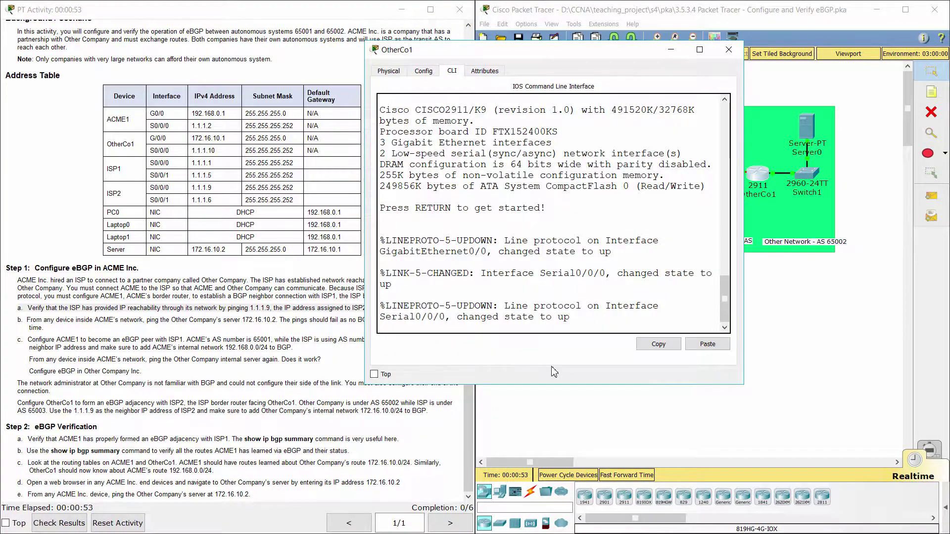
{"action": "key", "text": "Return"}
{"action": "type", "text": "ena"}
{"action": "key", "text": "Return"}
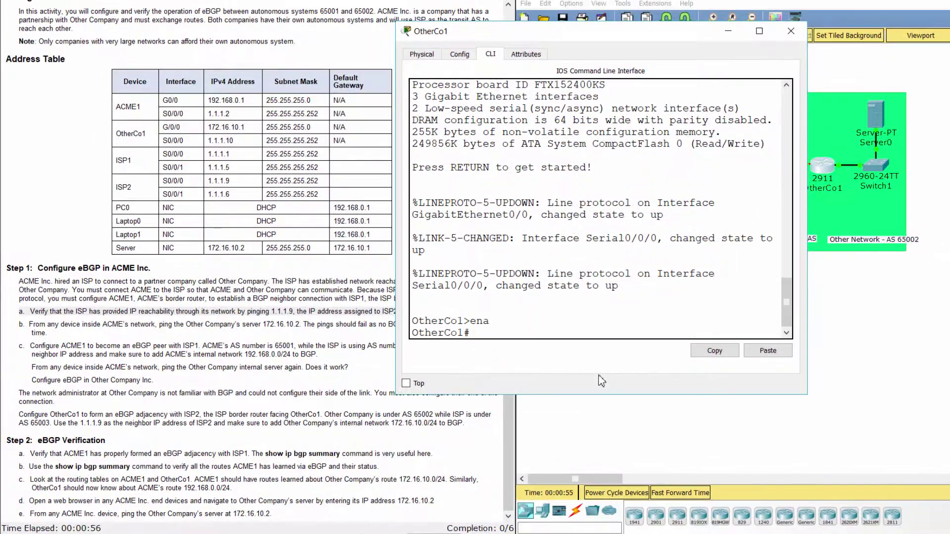
{"action": "type", "text": "ping 1.1.1."}
{"action": "type", "text": "9"}
{"action": "key", "text": "Return"}
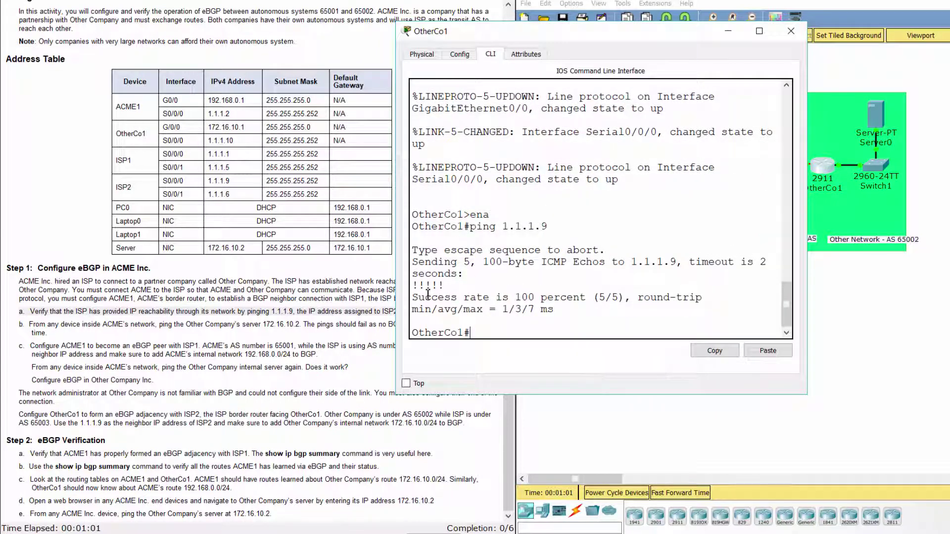
{"action": "mouse_move", "coordinate": [445, 285]}
{"action": "left_mouse_down"}
{"action": "mouse_move", "coordinate": [413, 285]}
{"action": "mouse_move", "coordinate": [586, 298]}
{"action": "left_mouse_up"}
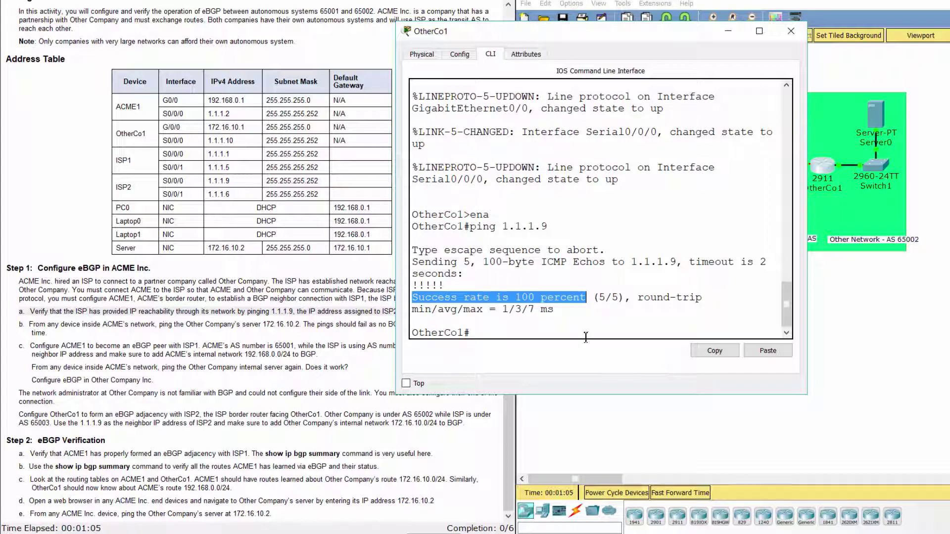
{"action": "left_click", "coordinate": [580, 355]}
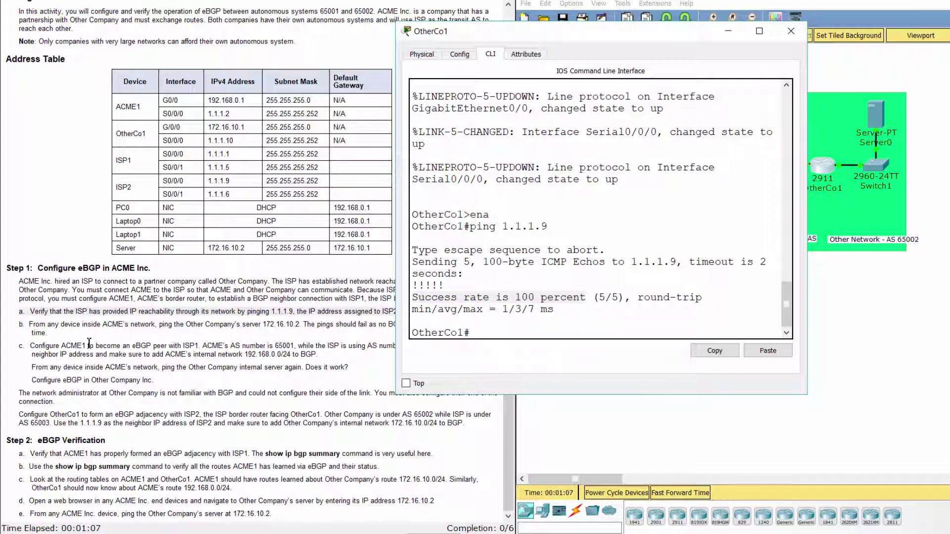
{"action": "left_click_drag", "start_coordinate": [22, 325], "coordinate": [60, 334]}
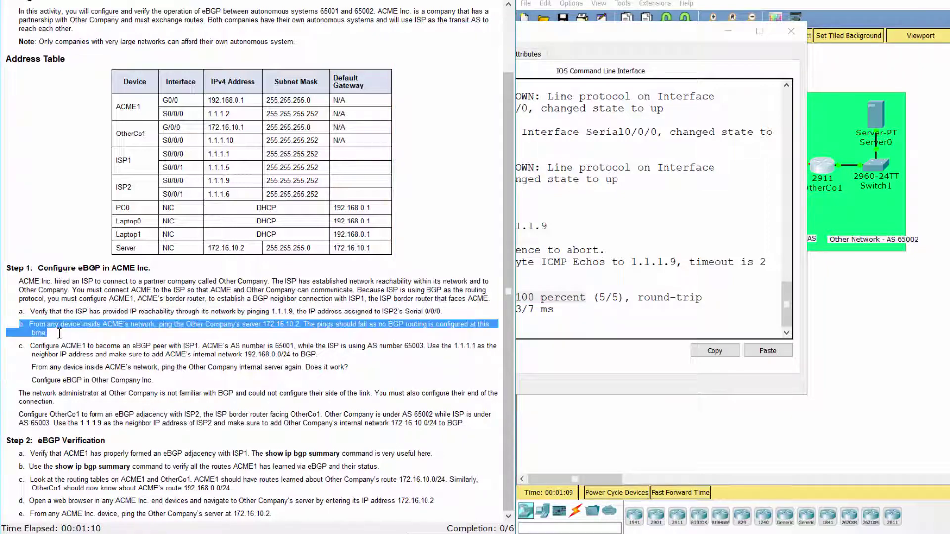
Step: From Laptop0's command prompt, ping the Other Company server 172.16.10.2 and see it fail
{"action": "left_click", "coordinate": [791, 32]}
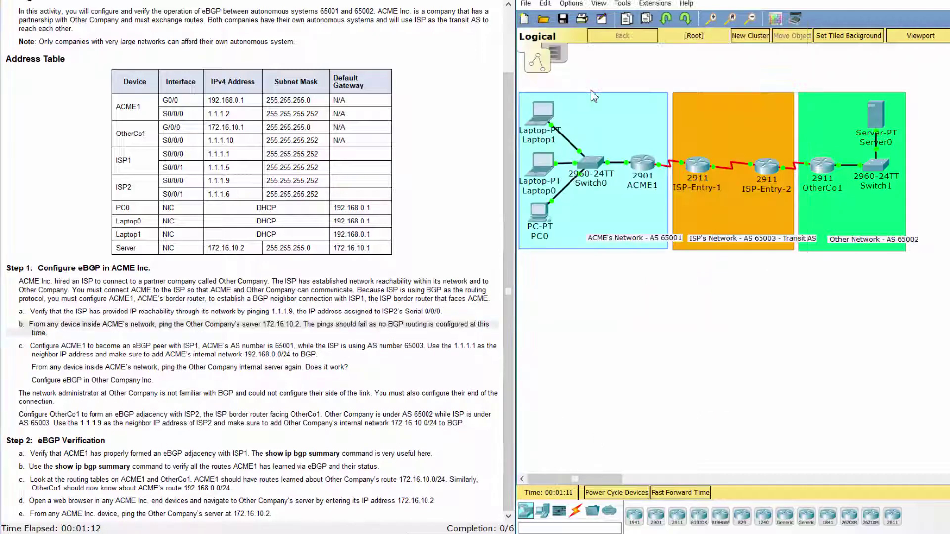
{"action": "left_click", "coordinate": [542, 165]}
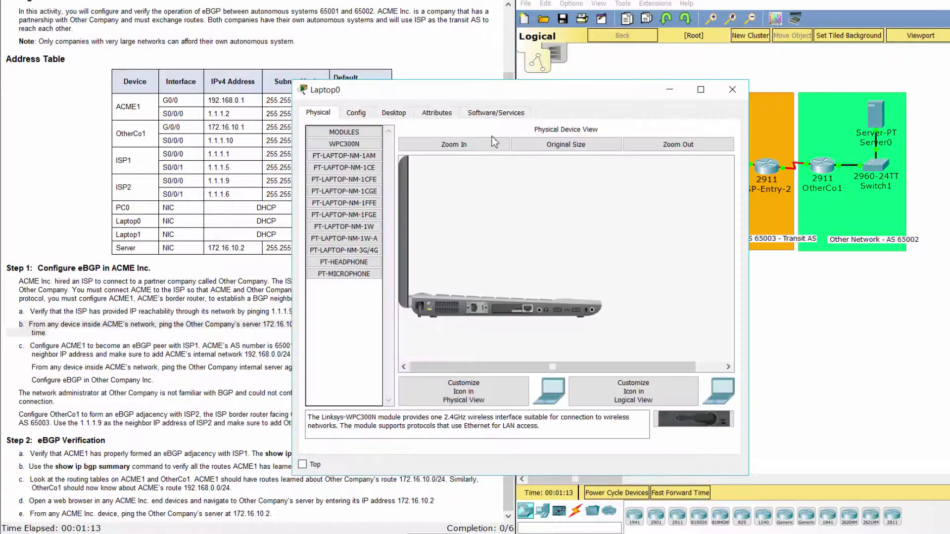
{"action": "left_click", "coordinate": [394, 112]}
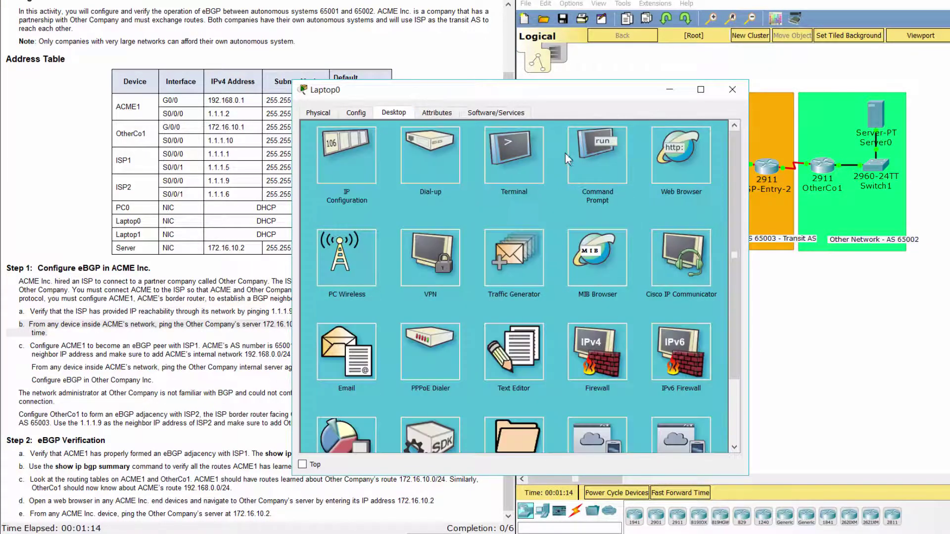
{"action": "left_click", "coordinate": [599, 177]}
{"action": "type", "text": "ping "}
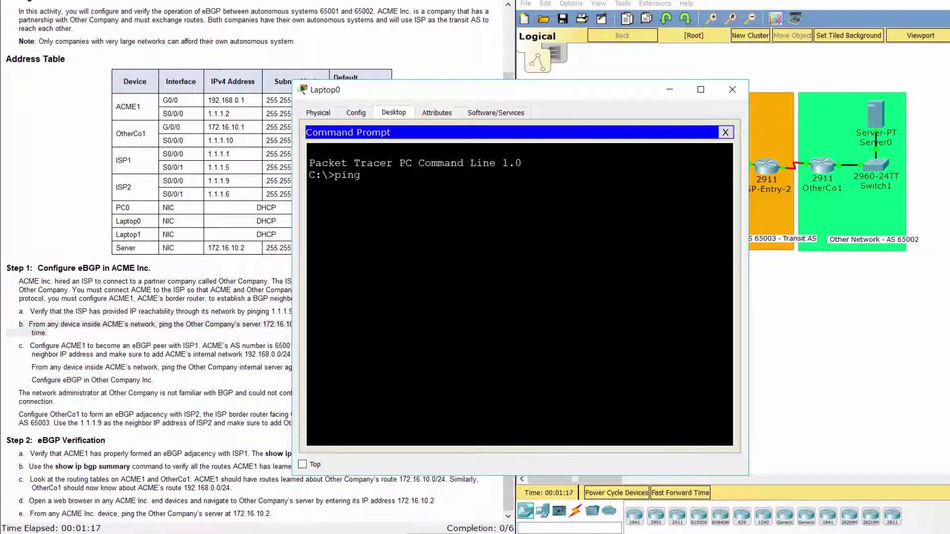
{"action": "type", "text": "172."}
{"action": "type", "text": "16."}
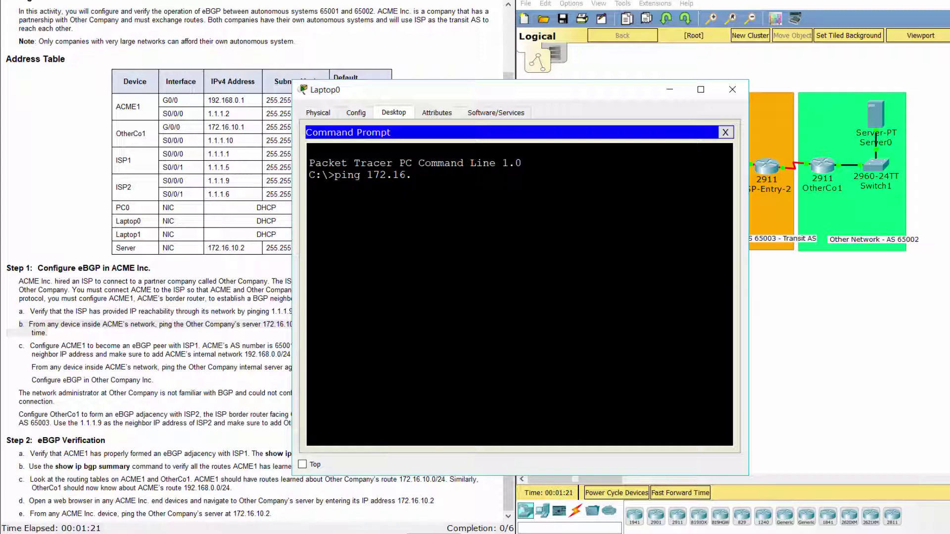
{"action": "type", "text": "10.2"}
{"action": "key", "text": "Return"}
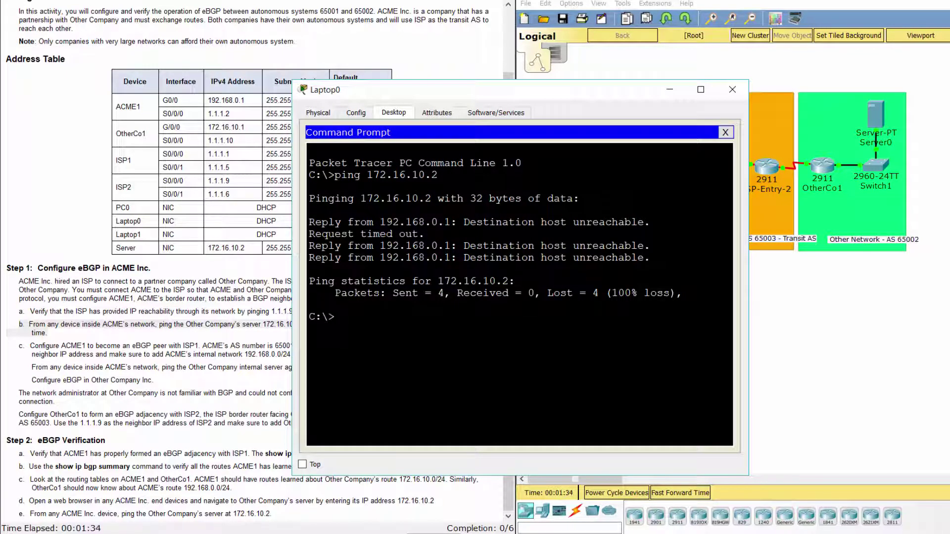
Step: Review the step c instructions and close Laptop0's command prompt
{"action": "left_click", "coordinate": [23, 361]}
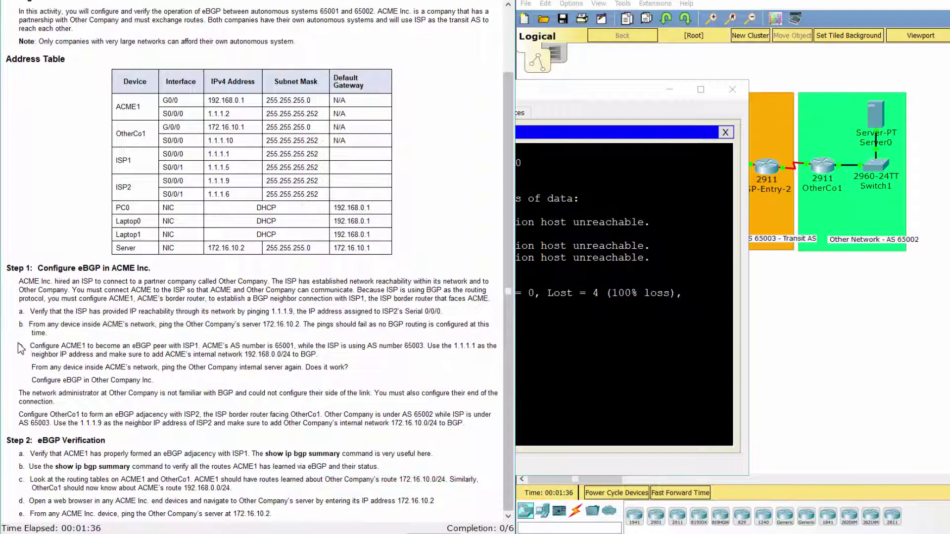
{"action": "left_click_drag", "start_coordinate": [19, 346], "coordinate": [321, 355]}
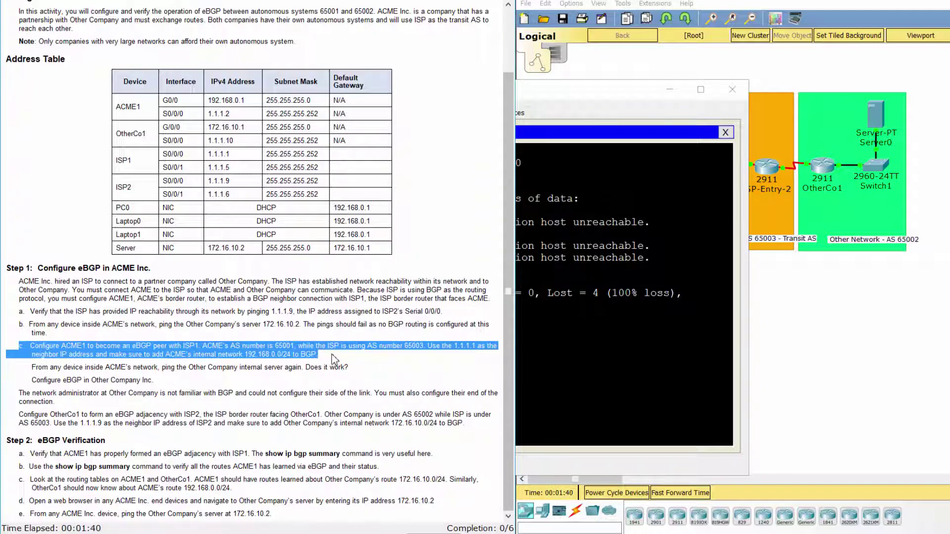
{"action": "left_click", "coordinate": [332, 359]}
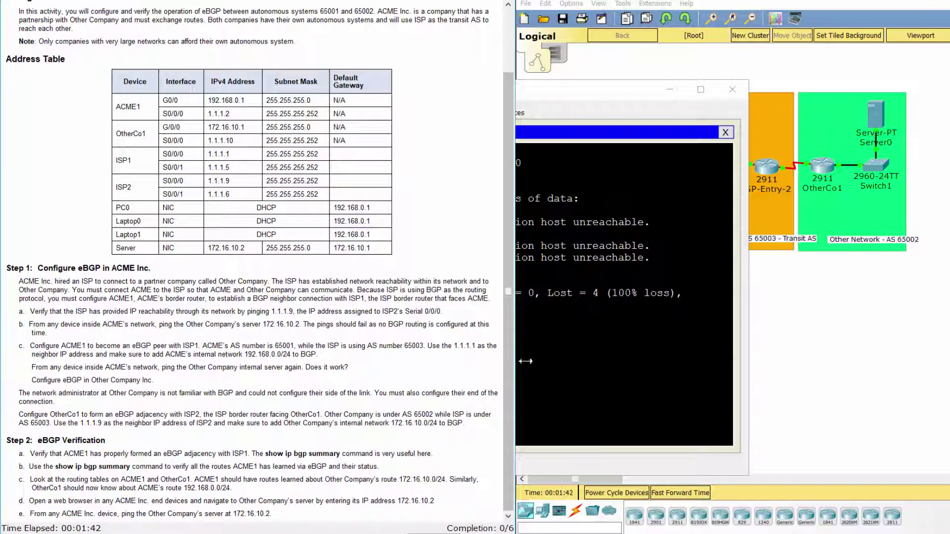
{"action": "left_click", "coordinate": [800, 332]}
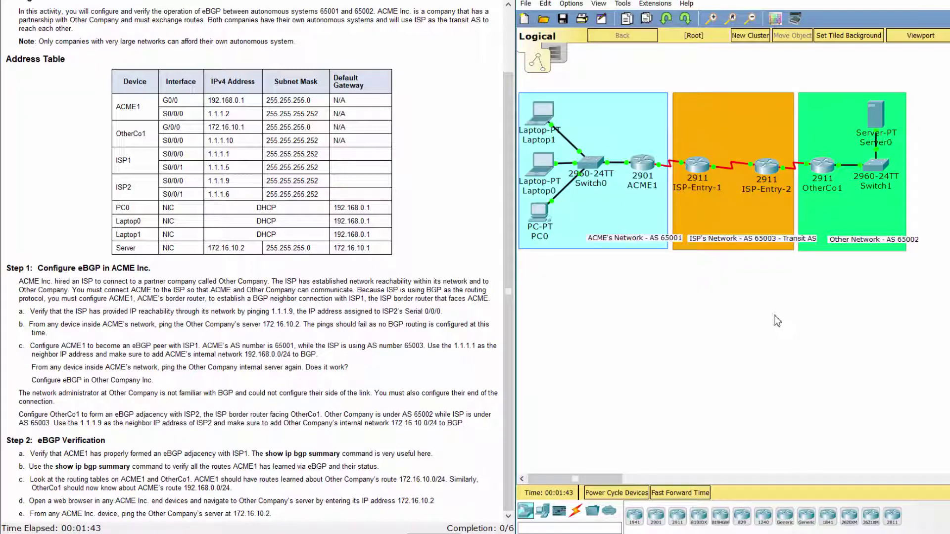
Step: On ACME1's CLI, enter privileged and global configuration mode and start BGP AS 65001
{"action": "left_click", "coordinate": [640, 161]}
{"action": "left_click_drag", "start_coordinate": [467, 119], "coordinate": [512, 45]}
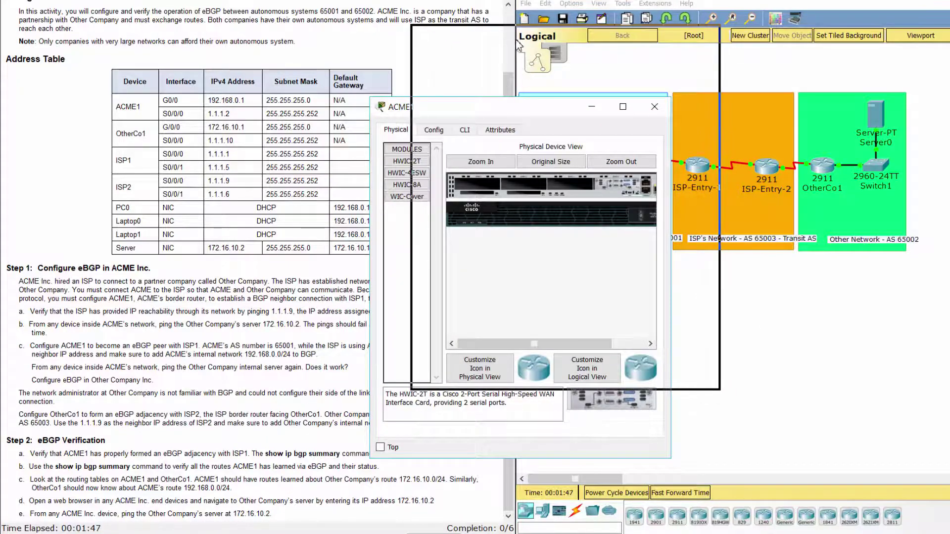
{"action": "left_click_drag", "start_coordinate": [711, 224], "coordinate": [807, 223]}
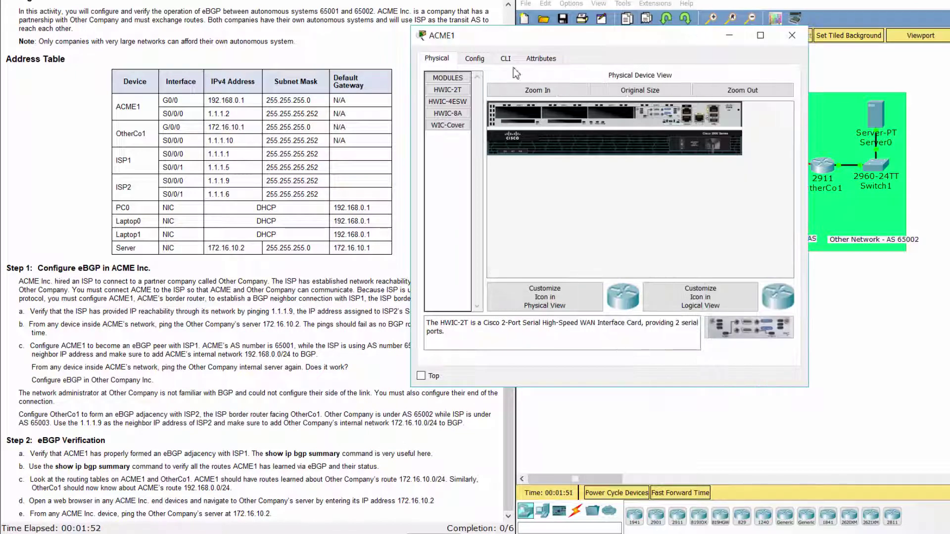
{"action": "left_click", "coordinate": [505, 58]}
{"action": "left_click", "coordinate": [583, 324]}
{"action": "key", "text": "Return"}
{"action": "type", "text": "e"}
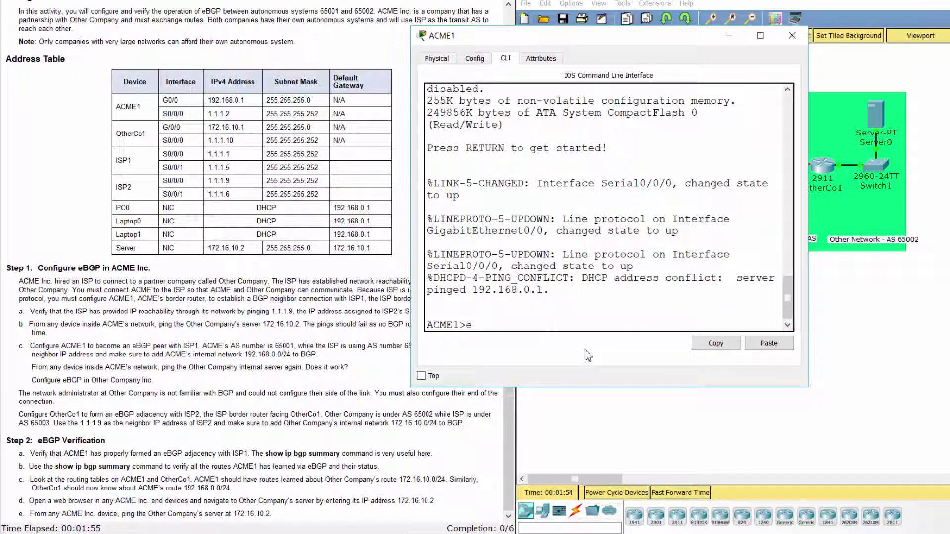
{"action": "type", "text": "na"}
{"action": "key", "text": "Return"}
{"action": "type", "text": "conf t"}
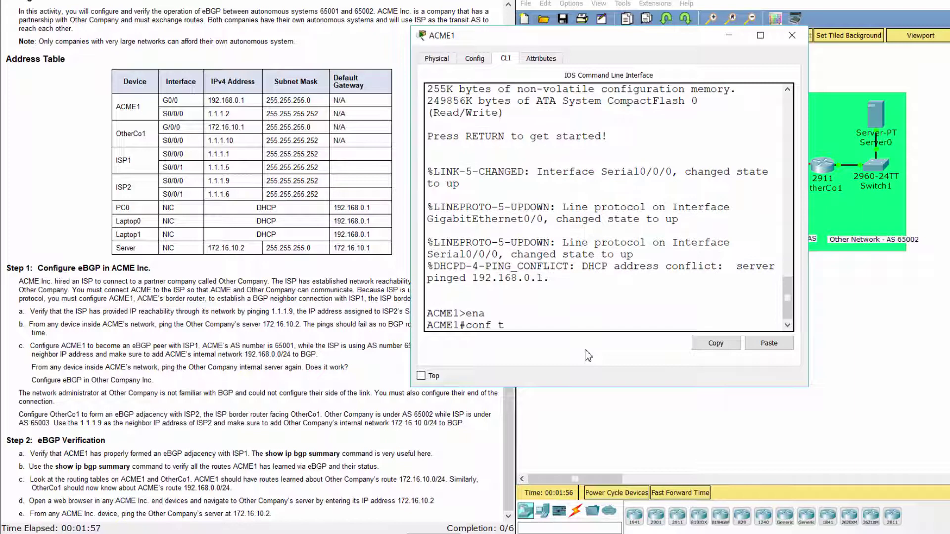
{"action": "key", "text": "Return"}
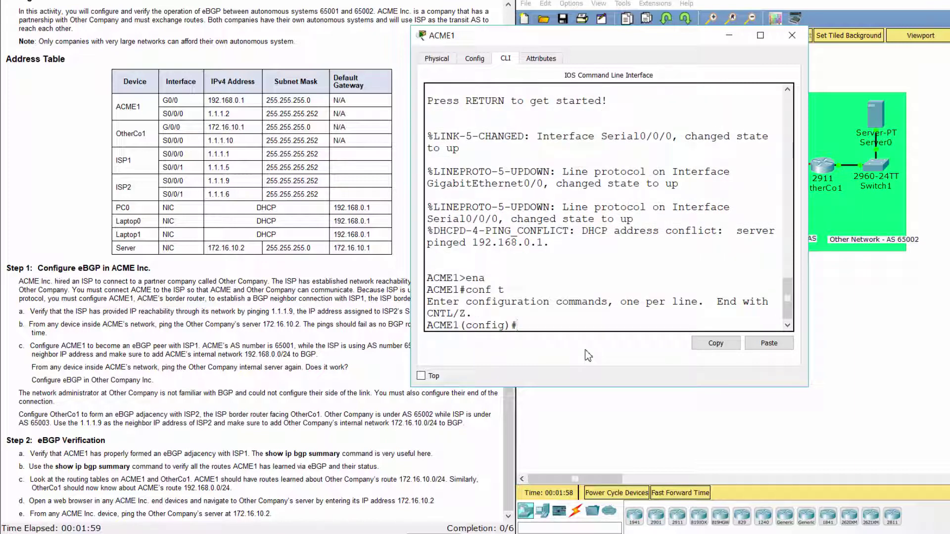
{"action": "type", "text": "router "}
{"action": "type", "text": "bgp 65"}
{"action": "type", "text": "001"}
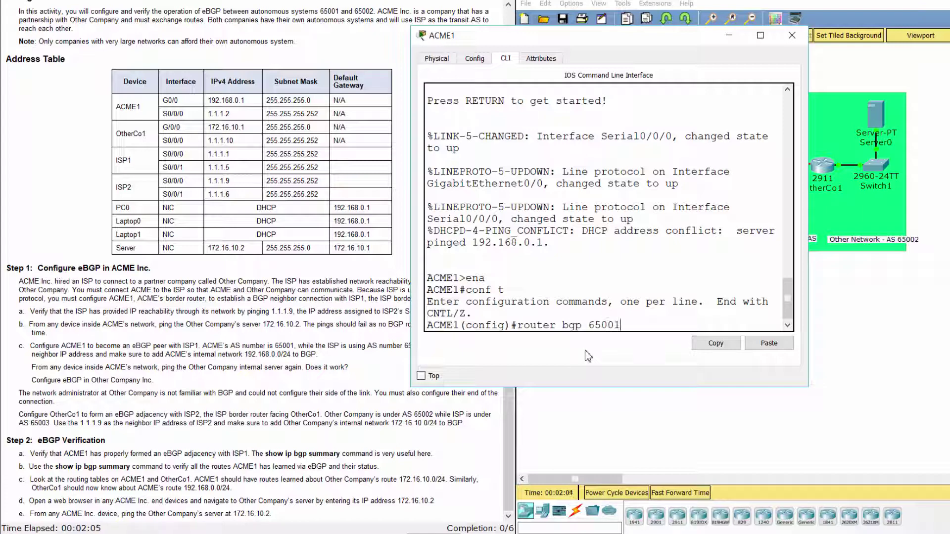
{"action": "left_click_drag", "start_coordinate": [622, 326], "coordinate": [600, 326]}
{"action": "left_click", "coordinate": [744, 265]}
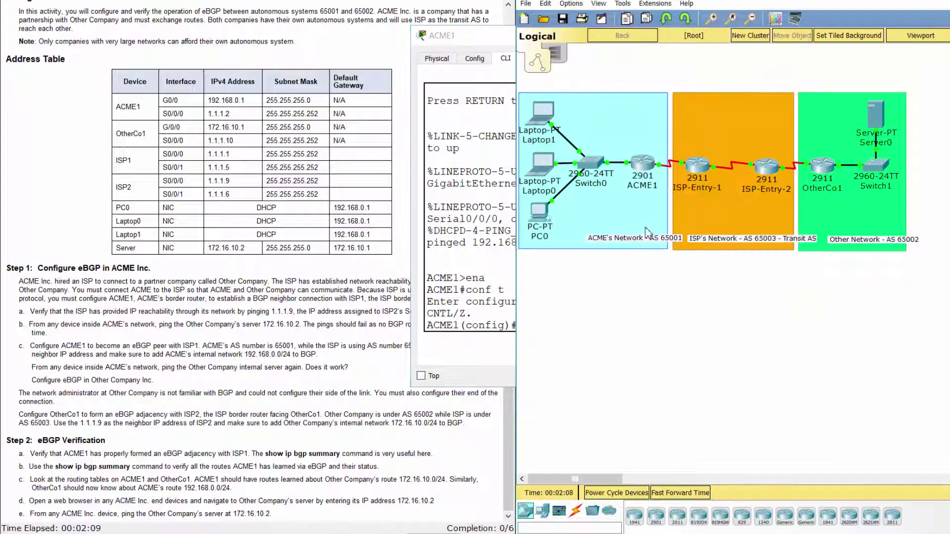
{"action": "left_click", "coordinate": [490, 360]}
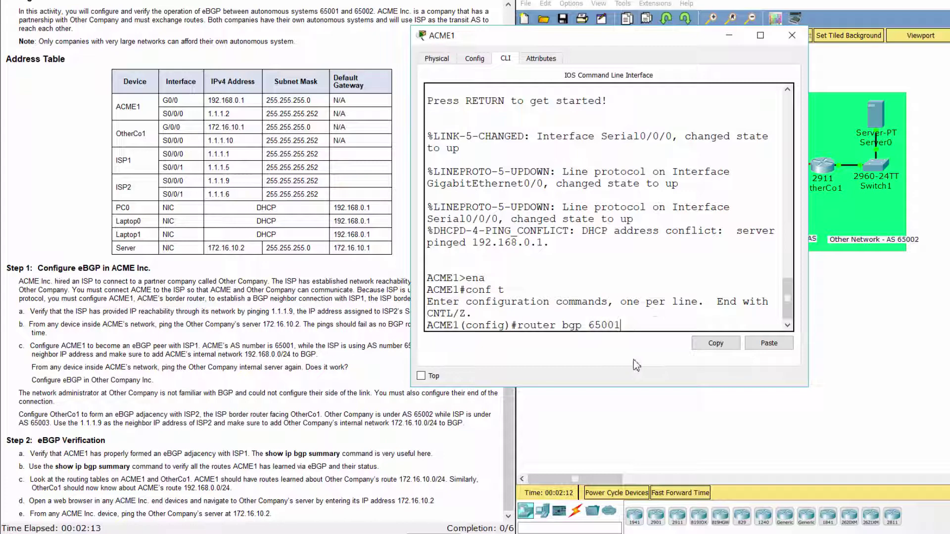
{"action": "key", "text": "Return"}
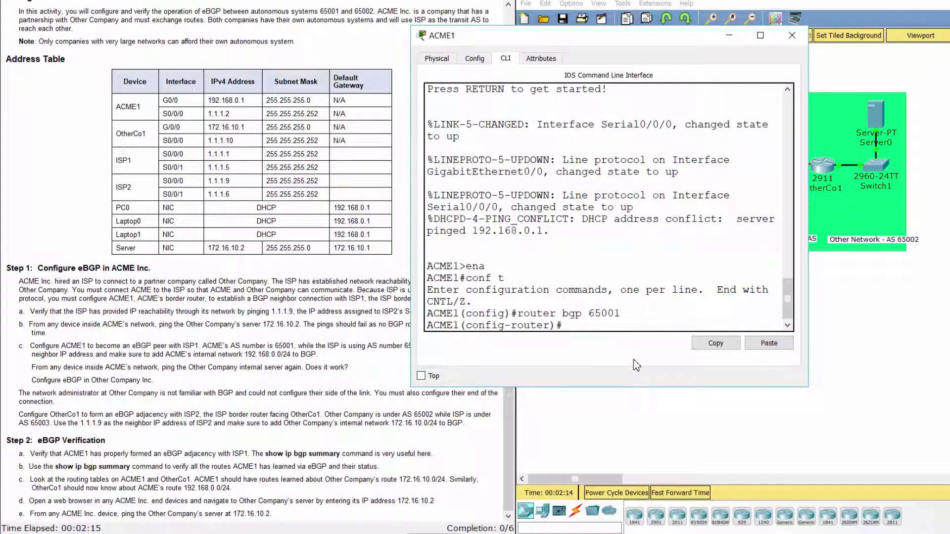
{"action": "type", "text": "nei"}
{"action": "type", "text": "ghbor"}
{"action": "type", "text": " 1.1.1.1"}
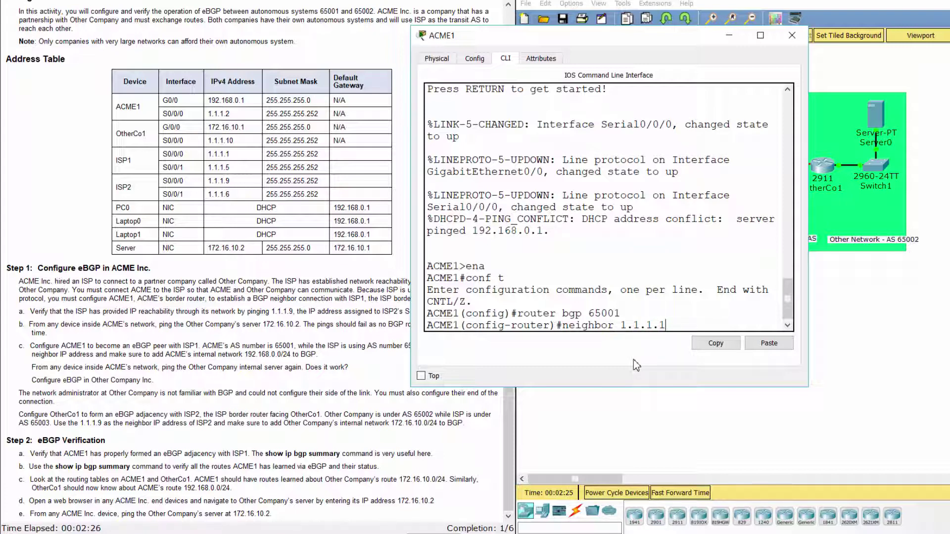
{"action": "type", "text": " remote"}
{"action": "type", "text": "-as"}
{"action": "type", "text": " 6"}
{"action": "type", "text": "500"}
{"action": "type", "text": "3"}
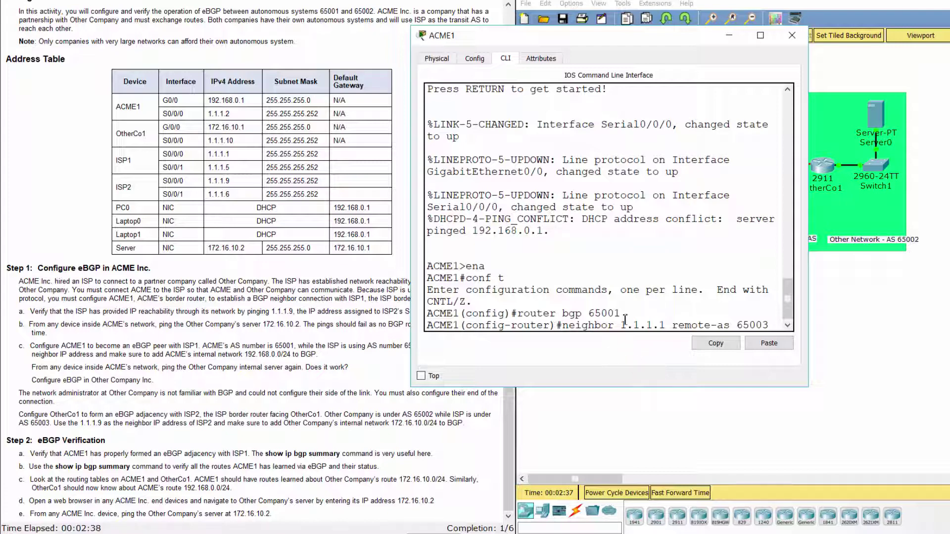
Step: Add neighbor 1.1.1.1 with remote AS 65003 on ACME1 and confirm the adjacency is up
{"action": "left_click_drag", "start_coordinate": [624, 324], "coordinate": [633, 324]}
{"action": "left_click", "coordinate": [664, 320]}
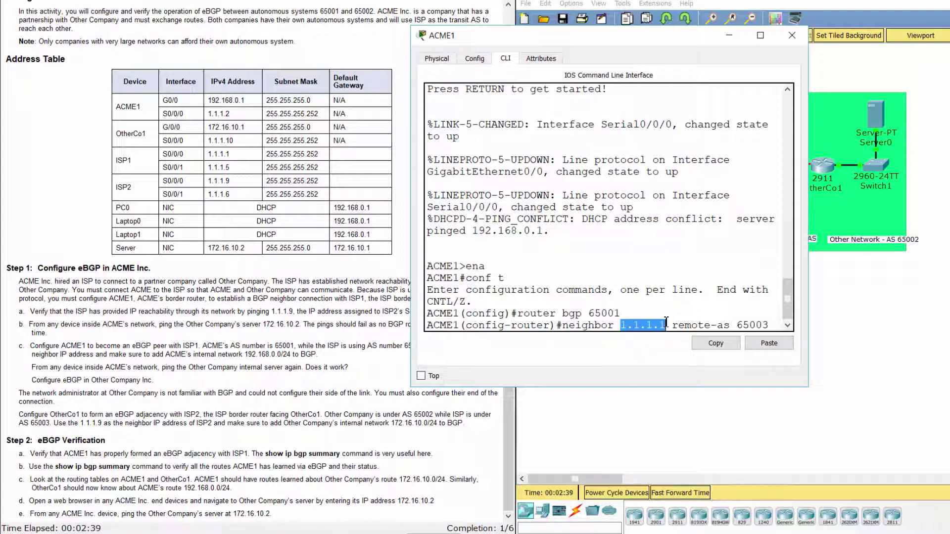
{"action": "left_click", "coordinate": [849, 333]}
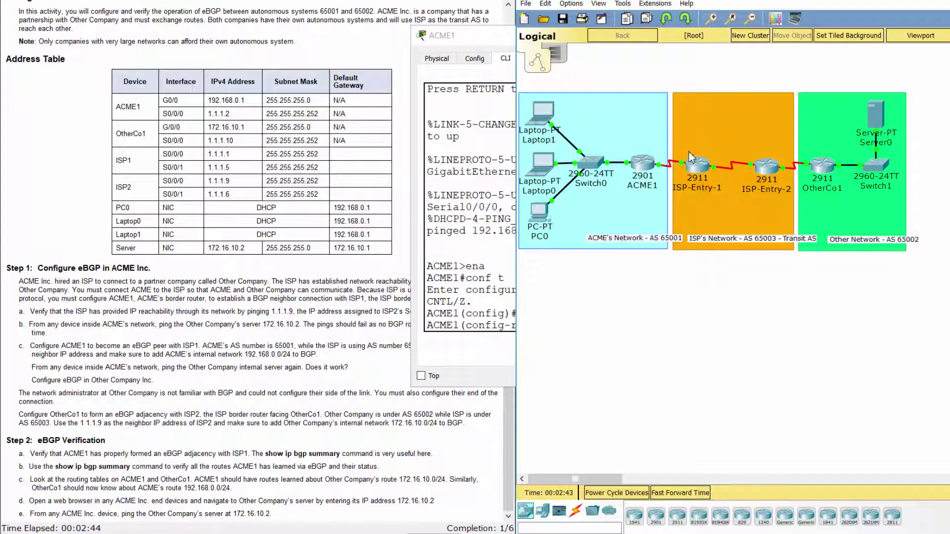
{"action": "left_click_drag", "start_coordinate": [257, 156], "coordinate": [165, 154]}
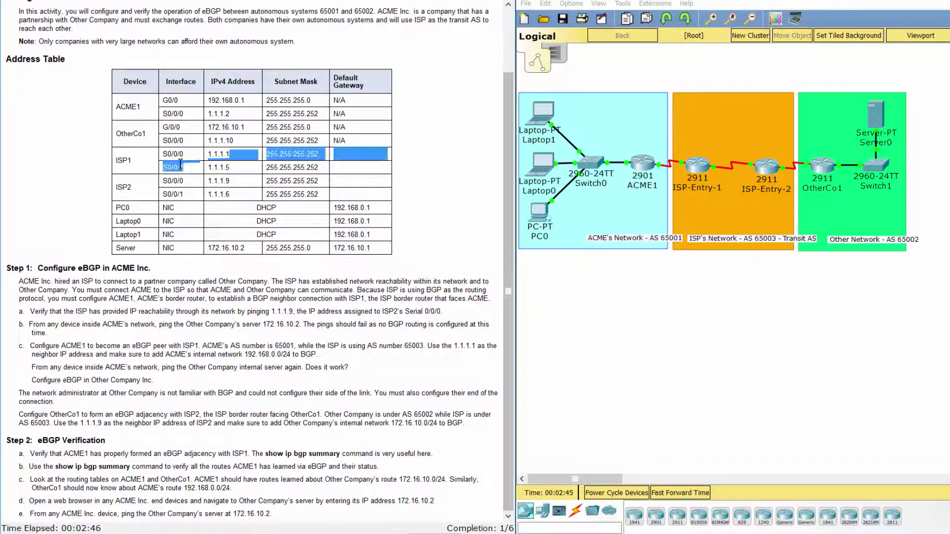
{"action": "left_click", "coordinate": [588, 362]}
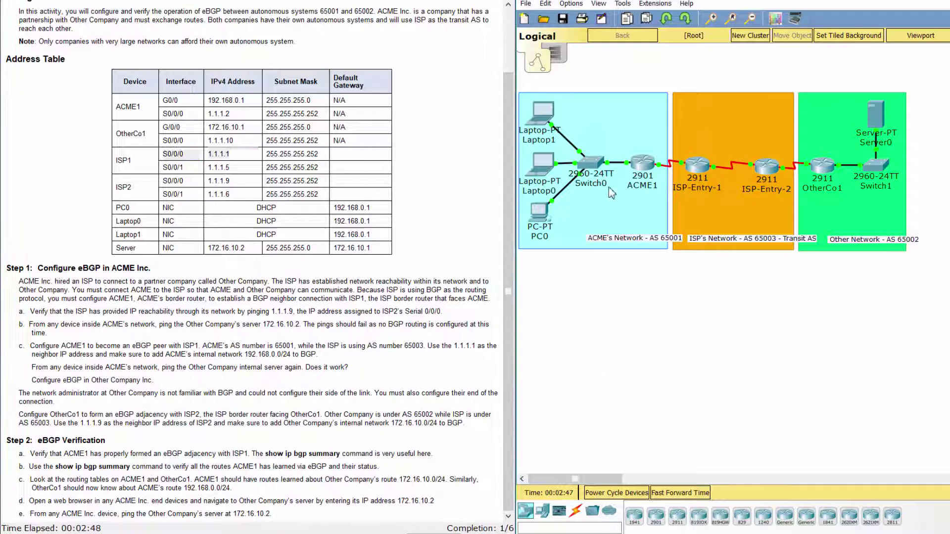
{"action": "left_click", "coordinate": [635, 169]}
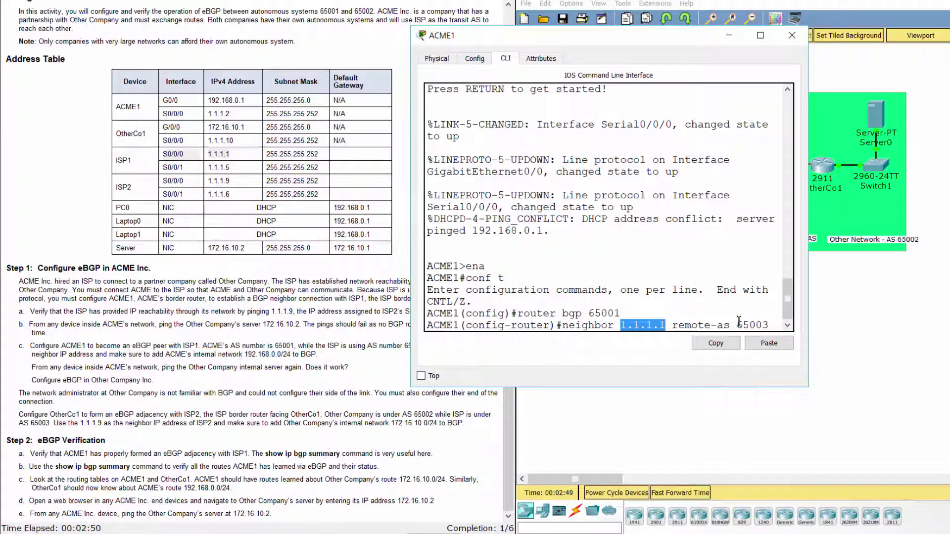
{"action": "left_click_drag", "start_coordinate": [739, 325], "coordinate": [770, 325]}
{"action": "left_click", "coordinate": [854, 216]}
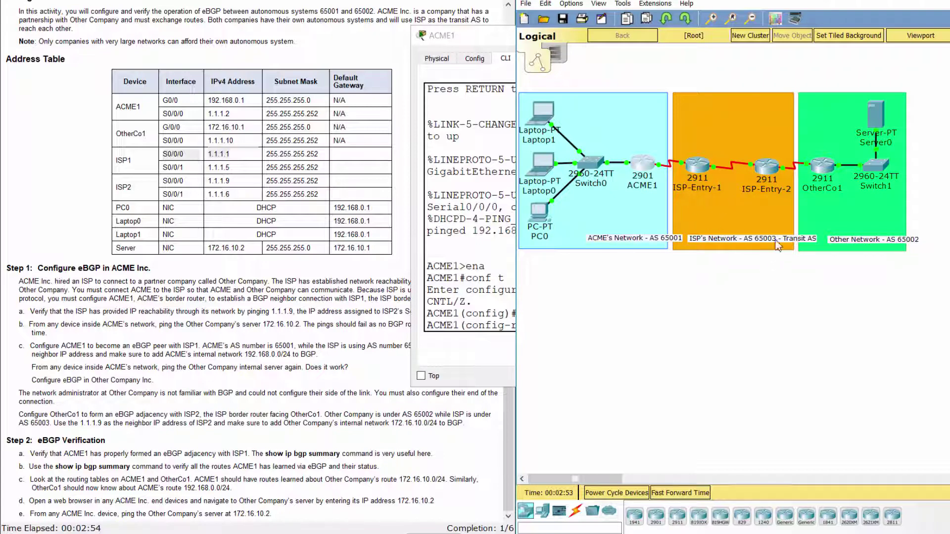
{"action": "left_click", "coordinate": [504, 340]}
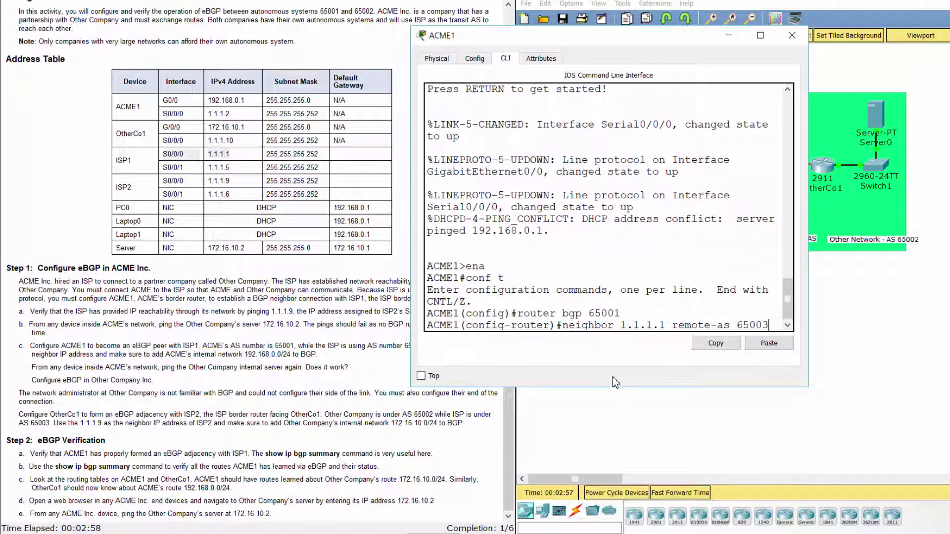
{"action": "key", "text": "Return"}
{"action": "key", "text": "Return"}
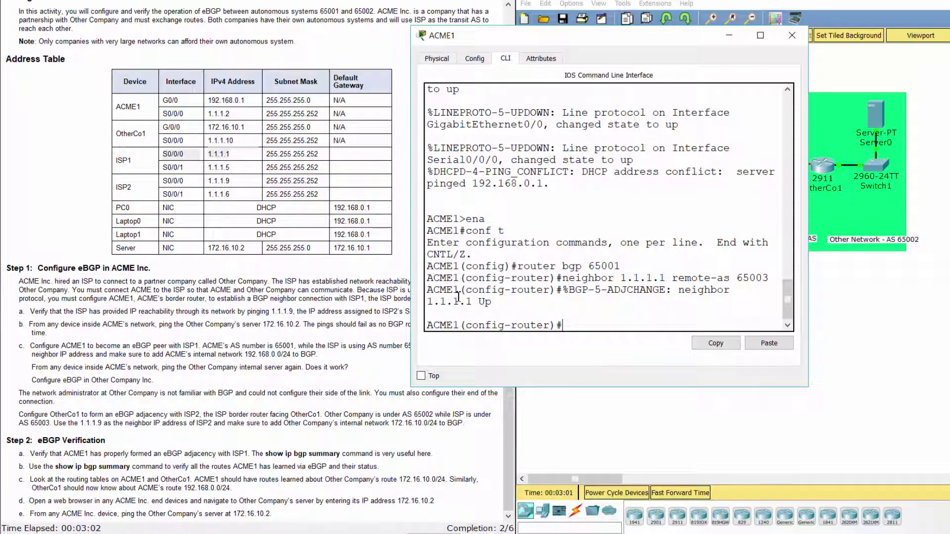
{"action": "left_click_drag", "start_coordinate": [428, 302], "coordinate": [511, 314]}
Step: Advertise network 192.168.0.0 mask 255.255.255.0 in ACME1's BGP process
{"action": "left_click", "coordinate": [511, 314]}
{"action": "type", "text": "netwo"}
{"action": "type", "text": "rk 192.16"}
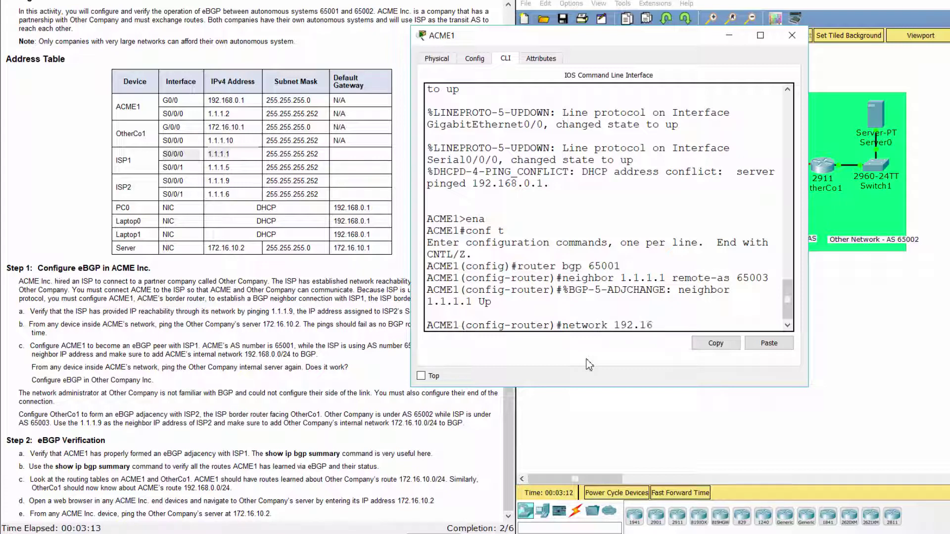
{"action": "type", "text": "8.0.0"}
{"action": "type", "text": " mask 2"}
{"action": "type", "text": "55.255.255"}
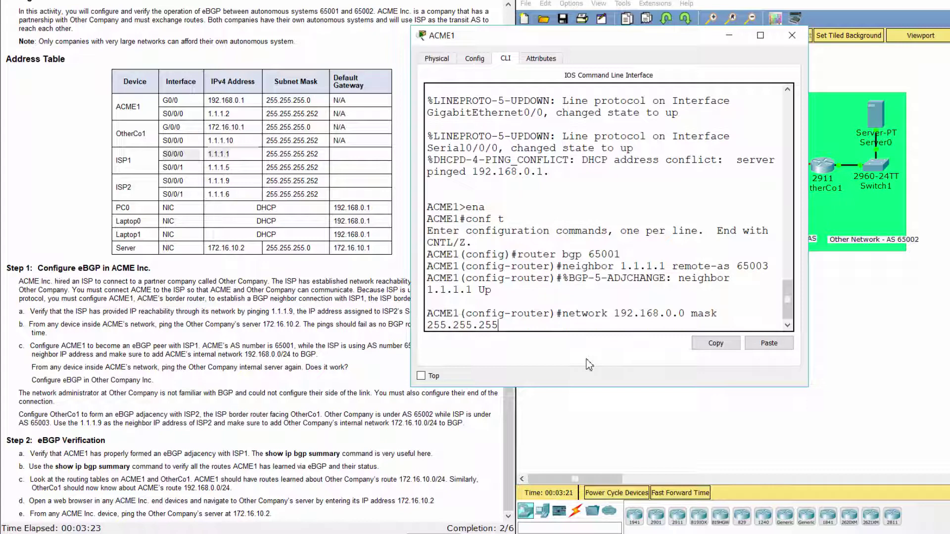
{"action": "type", "text": ".0"}
{"action": "left_click_drag", "start_coordinate": [809, 226], "coordinate": [883, 222]}
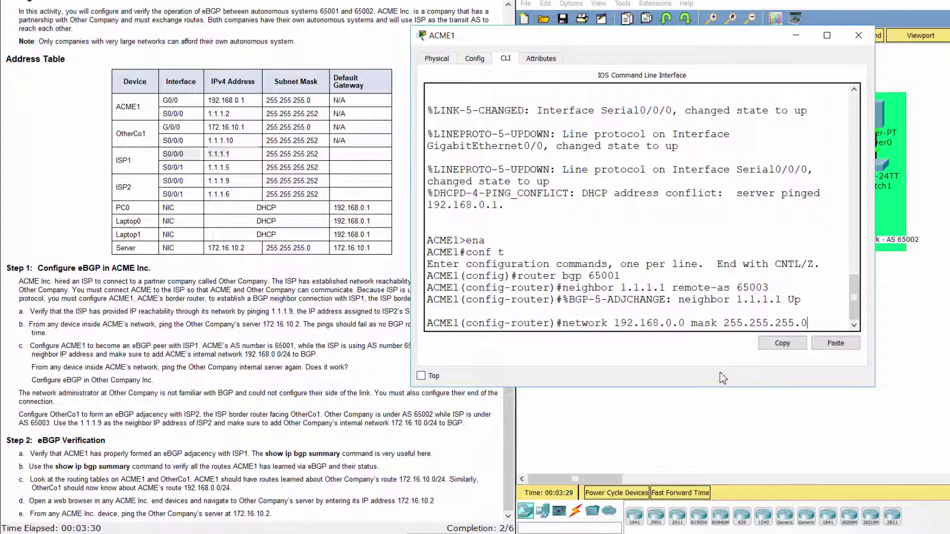
{"action": "key", "text": "Return"}
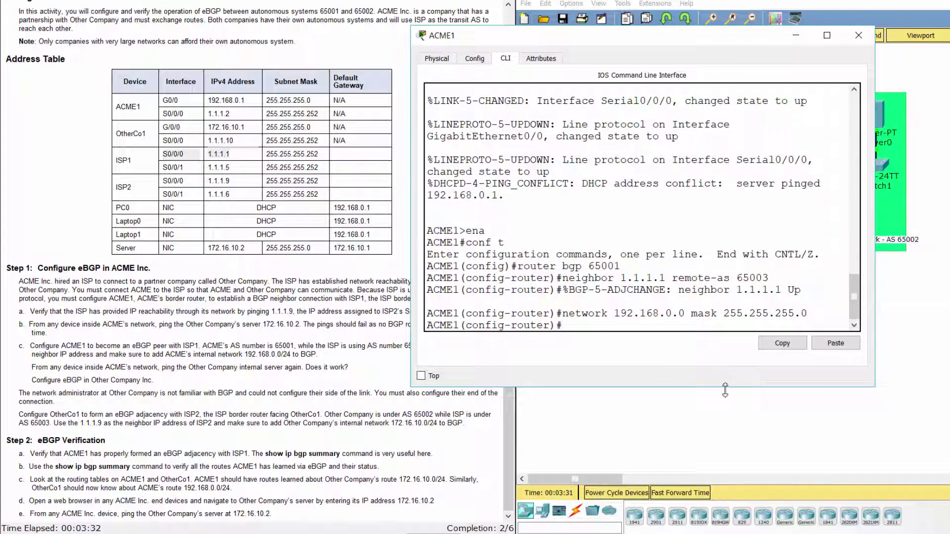
Step: Re-run Laptop0's ping to 172.16.10.2 and see it still fail with 100 percent loss
{"action": "left_click", "coordinate": [278, 380]}
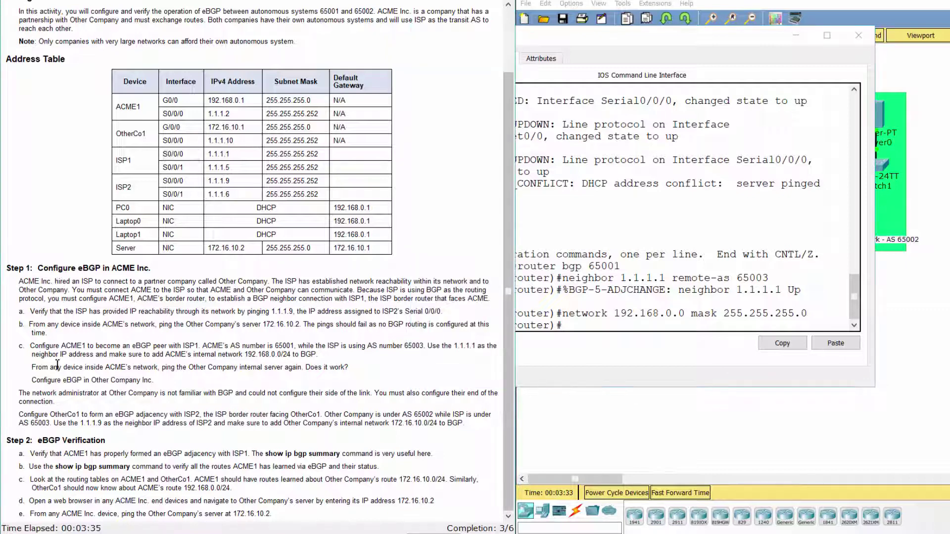
{"action": "left_click_drag", "start_coordinate": [33, 367], "coordinate": [347, 368]}
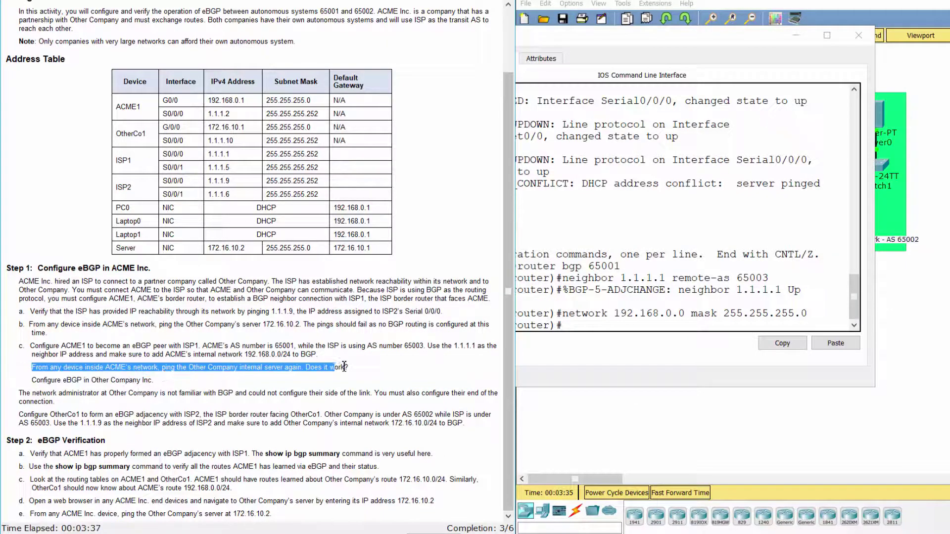
{"action": "left_click", "coordinate": [720, 404]}
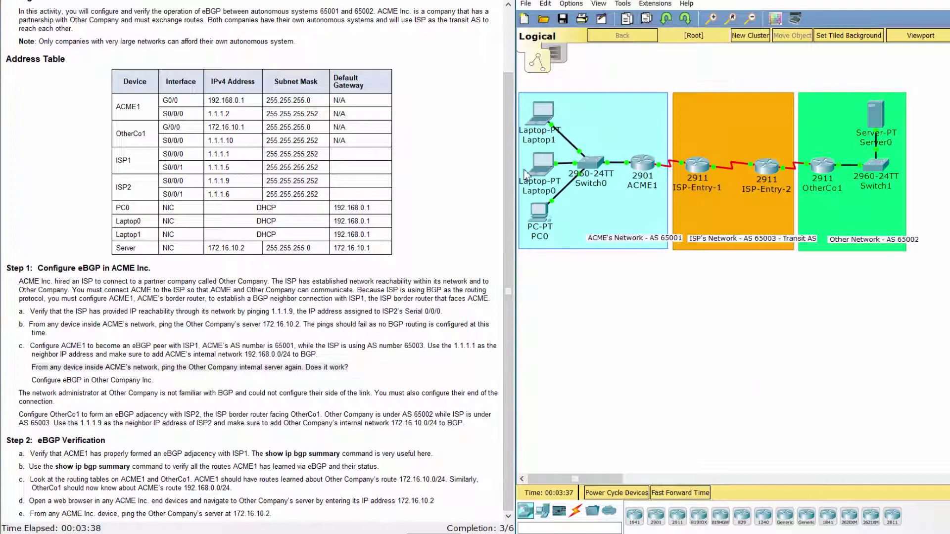
{"action": "left_click", "coordinate": [540, 171]}
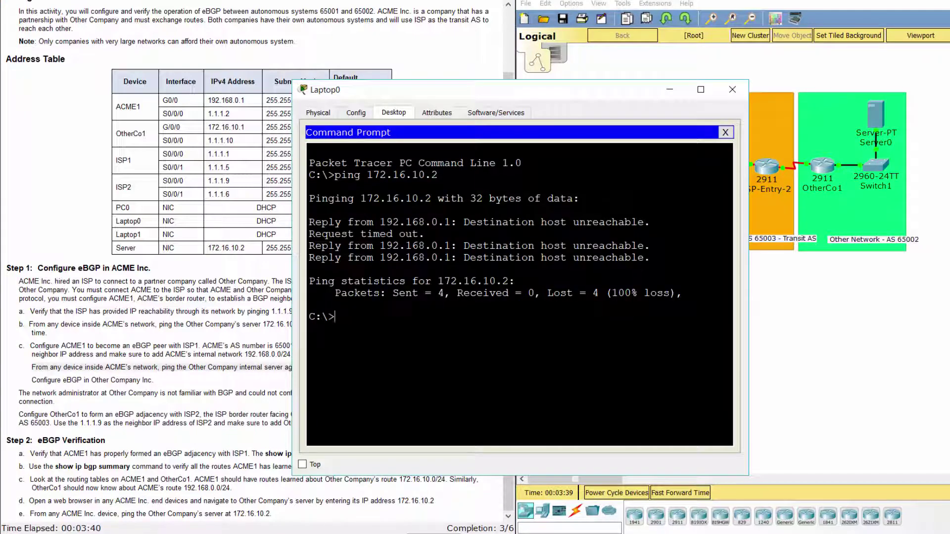
{"action": "key", "text": "Up"}
{"action": "key", "text": "Return"}
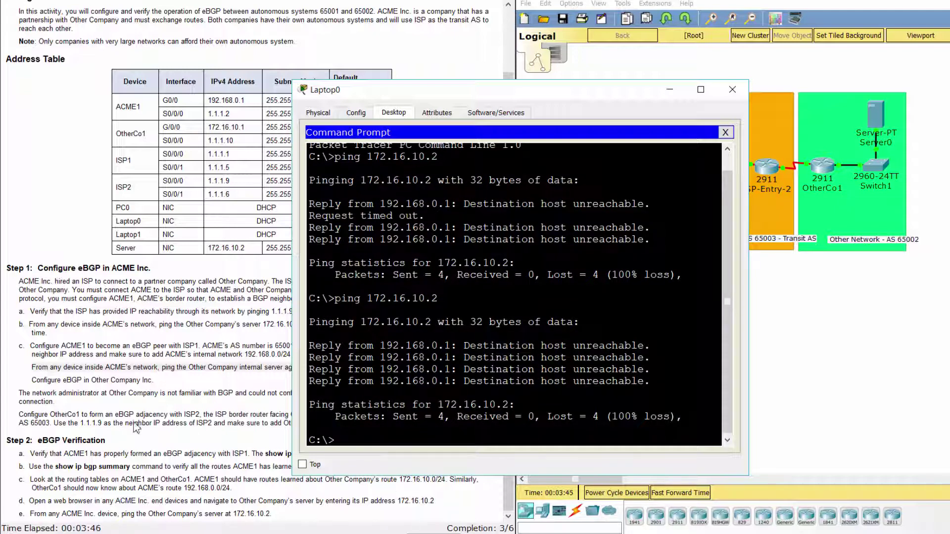
{"action": "left_click", "coordinate": [164, 390]}
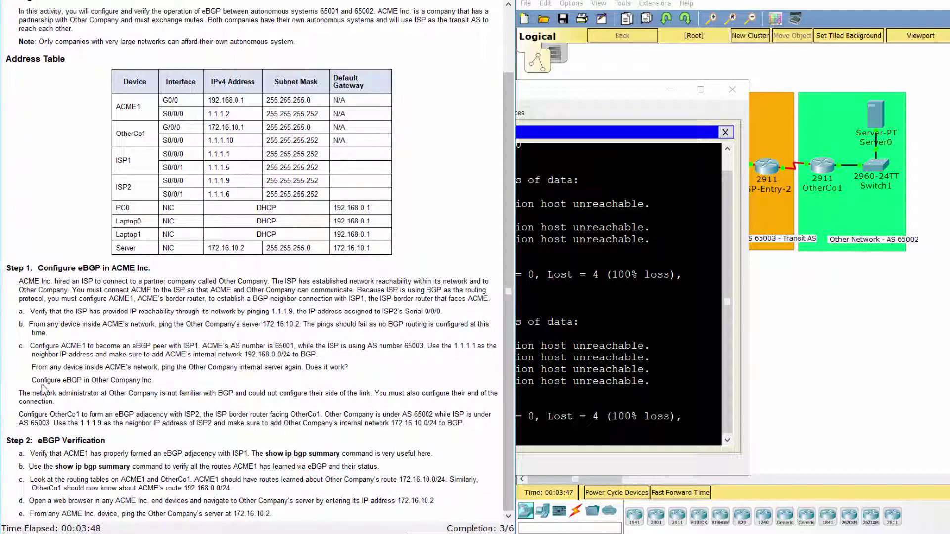
Step: Read the Configure eBGP in Other Company instructions and open OtherCo1's command line
{"action": "left_click_drag", "start_coordinate": [32, 380], "coordinate": [156, 382]}
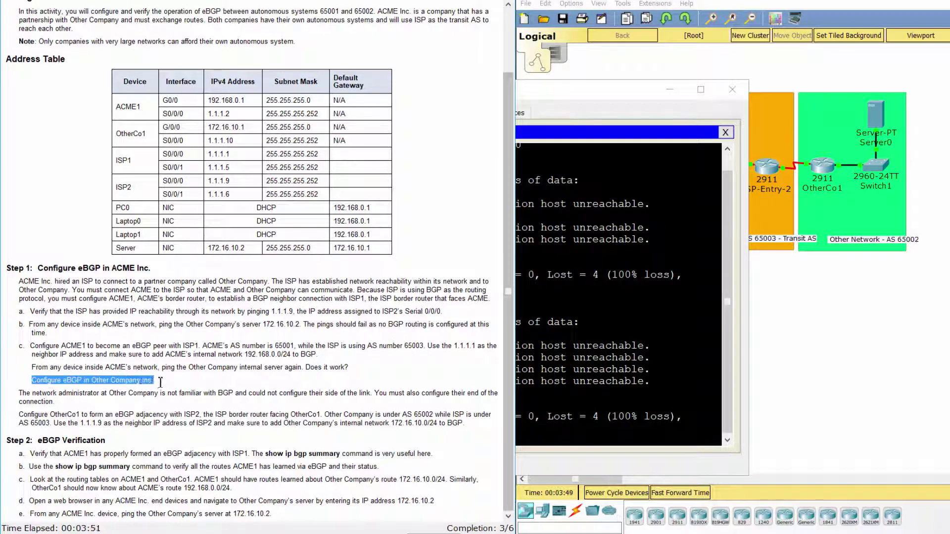
{"action": "left_click", "coordinate": [176, 386]}
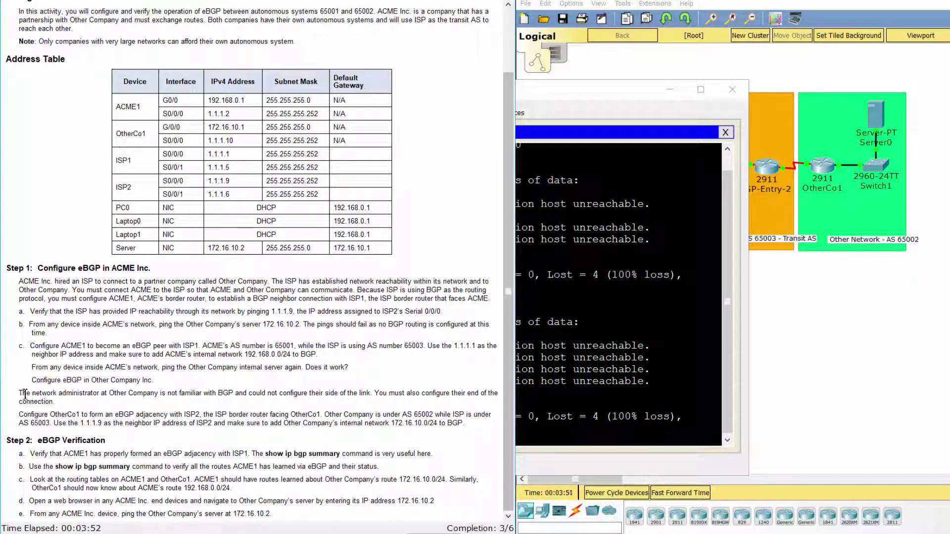
{"action": "left_click_drag", "start_coordinate": [20, 392], "coordinate": [106, 404]}
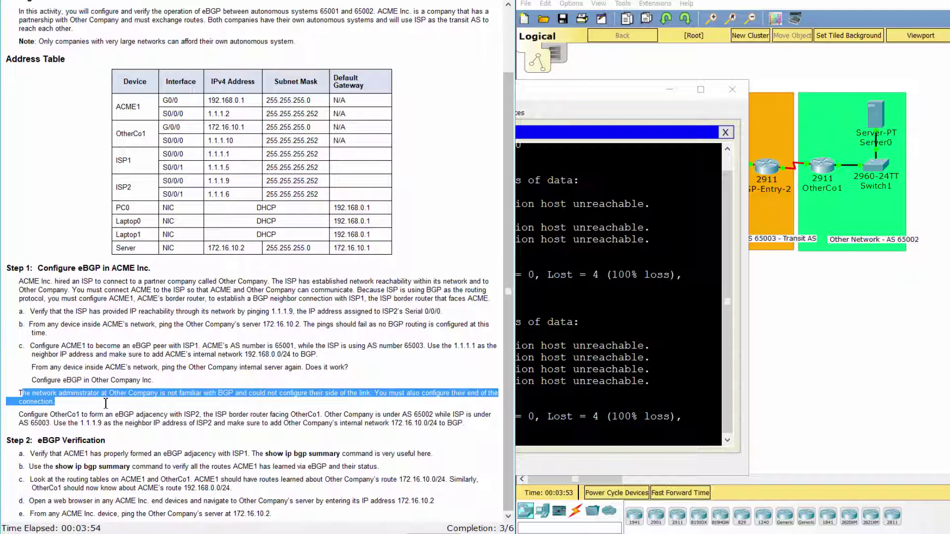
{"action": "left_click", "coordinate": [17, 419]}
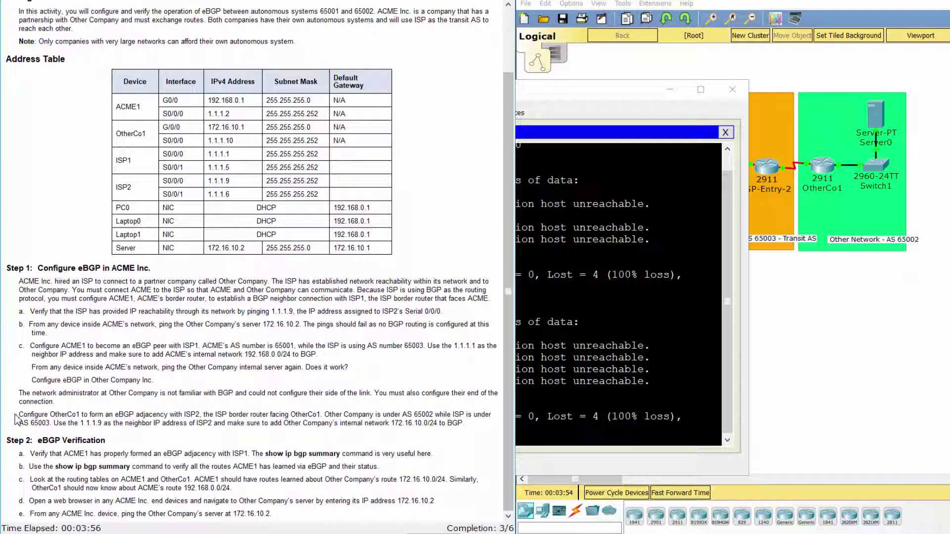
{"action": "left_click_drag", "start_coordinate": [17, 414], "coordinate": [481, 425]}
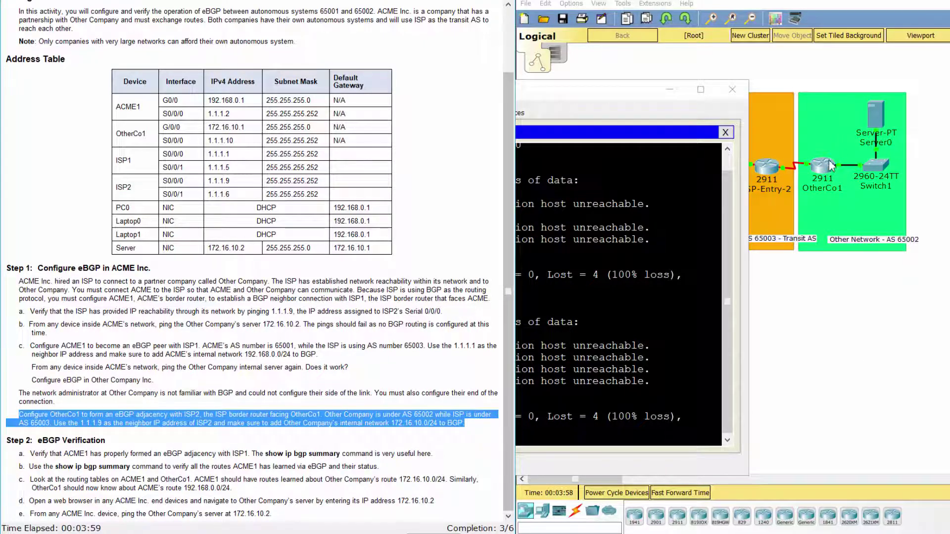
{"action": "left_click", "coordinate": [830, 172]}
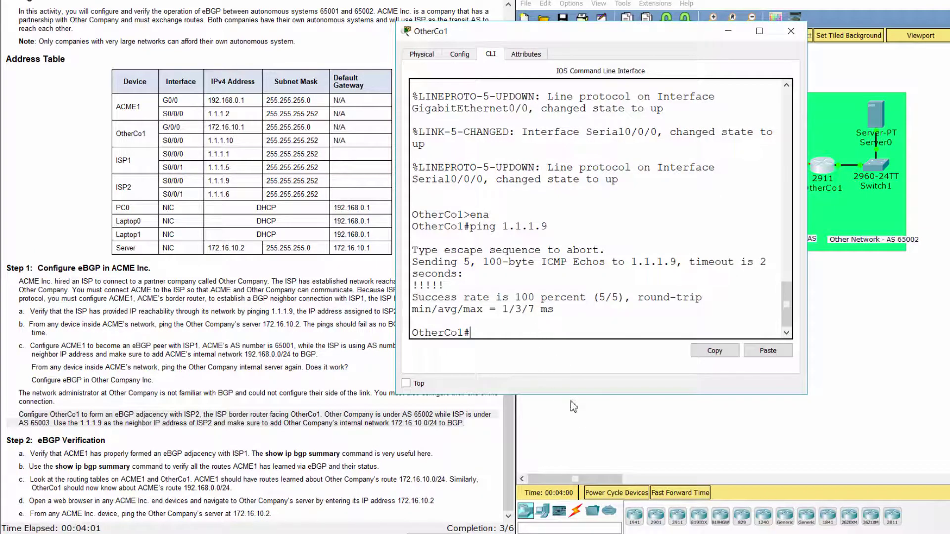
{"action": "type", "text": "conf t"}
Step: On OtherCo1, create BGP AS 65002 and add neighbor 1.1.1.9 in remote AS 65003
{"action": "key", "text": "Return"}
{"action": "type", "text": "route"}
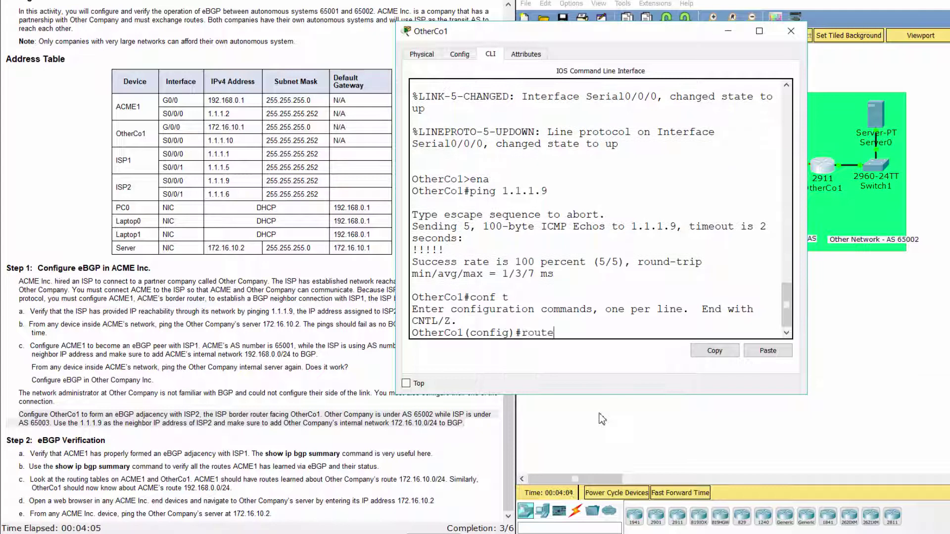
{"action": "type", "text": "r bgp "}
{"action": "type", "text": "65"}
{"action": "type", "text": "002"}
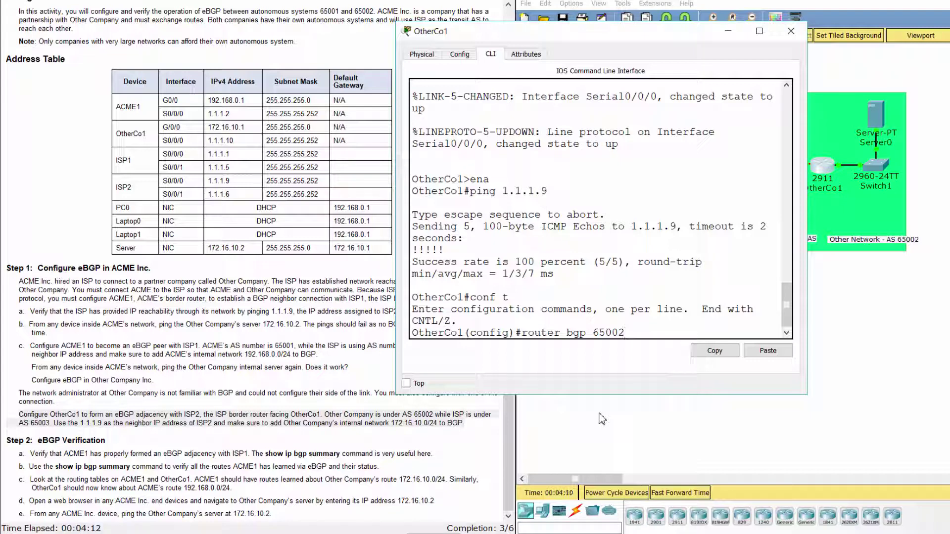
{"action": "key", "text": "Return"}
{"action": "type", "text": "n"}
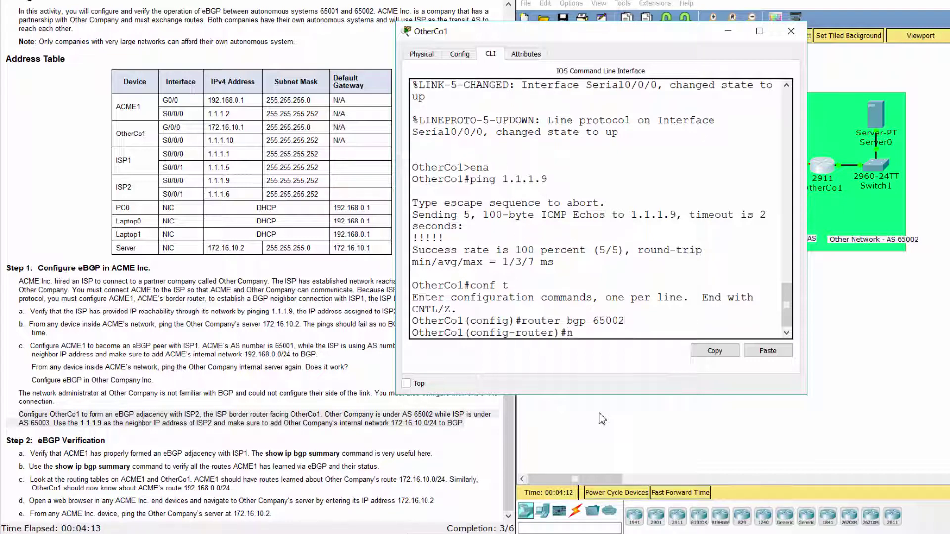
{"action": "type", "text": "eighbor 1.1.1."}
{"action": "type", "text": "9 "}
{"action": "type", "text": "remote-"}
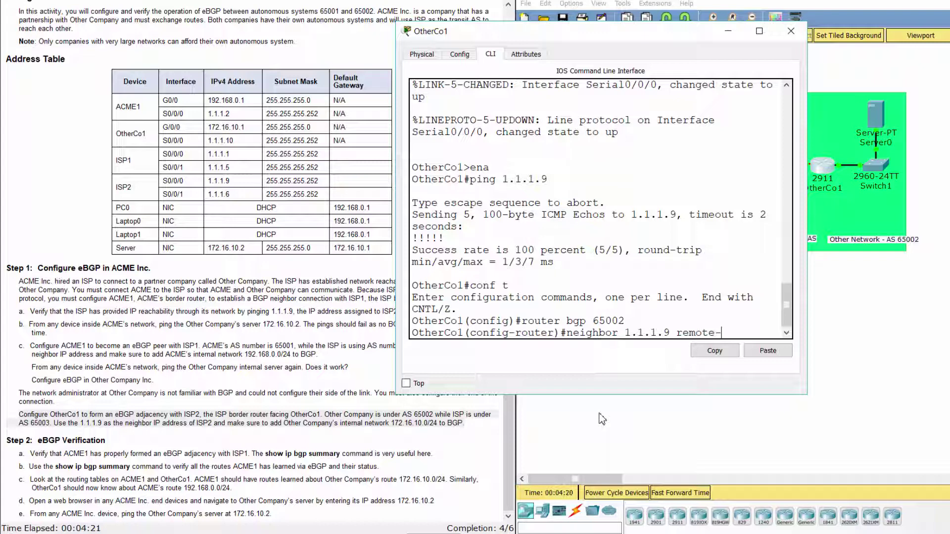
{"action": "type", "text": "as 65003"}
{"action": "key", "text": "Return"}
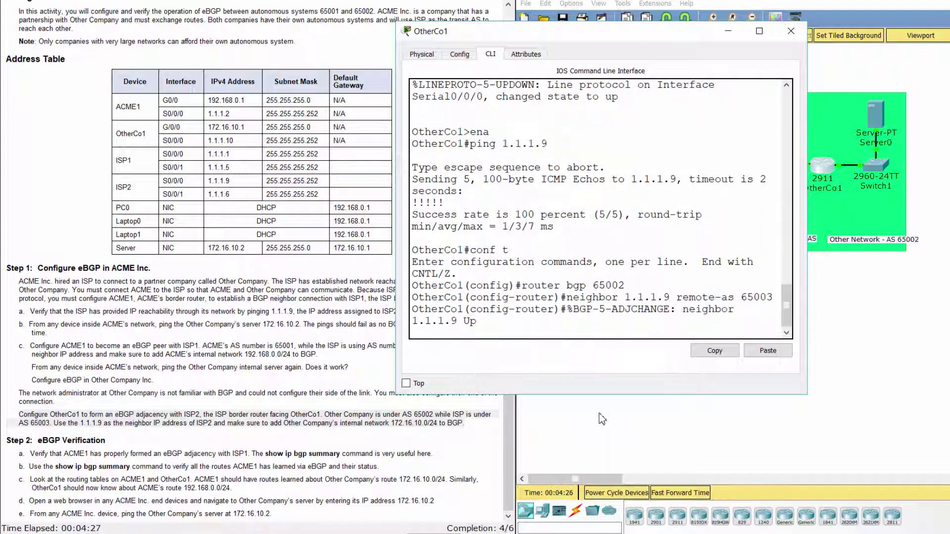
{"action": "key", "text": "Return"}
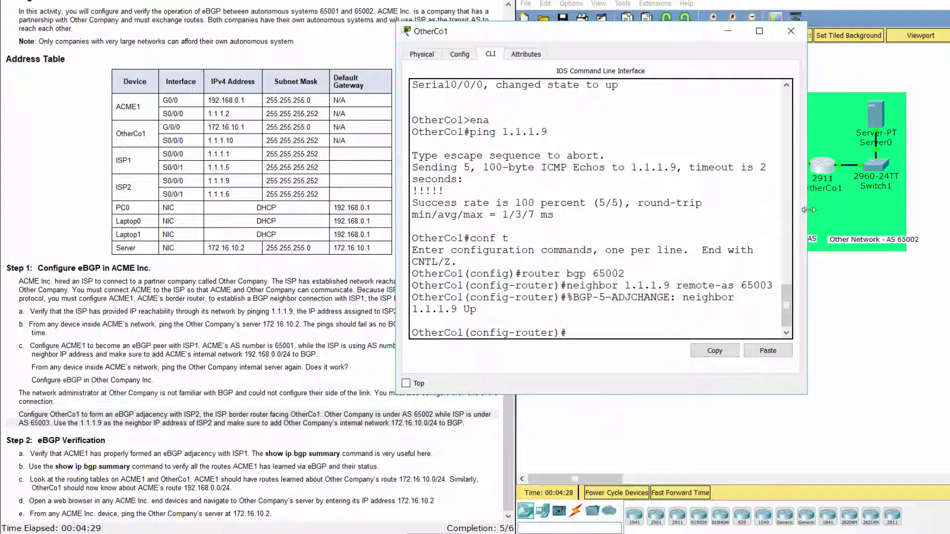
Step: Advertise network 172.16.10.0 mask 255.255.255.0 in OtherCo1's BGP, reaching 6/6 completion
{"action": "left_click_drag", "start_coordinate": [806, 211], "coordinate": [883, 213]}
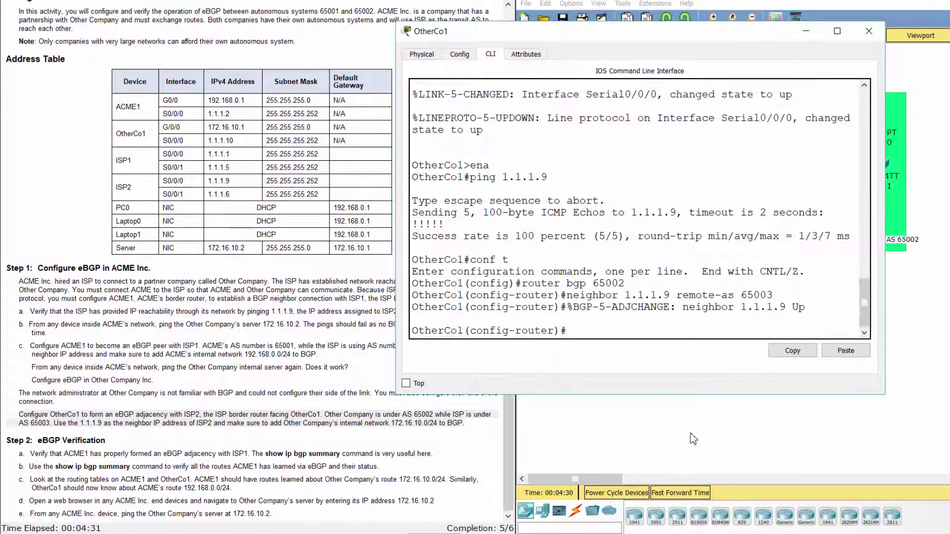
{"action": "type", "text": "netw"}
{"action": "type", "text": "ork "}
{"action": "type", "text": "172.16"}
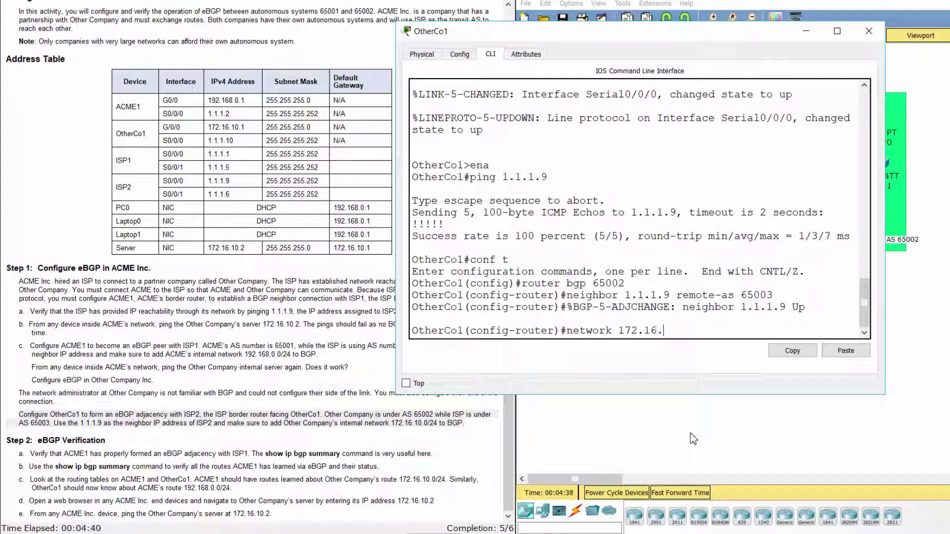
{"action": "type", "text": ".10.0 "}
{"action": "type", "text": "mask 255"}
{"action": "type", "text": ".255."}
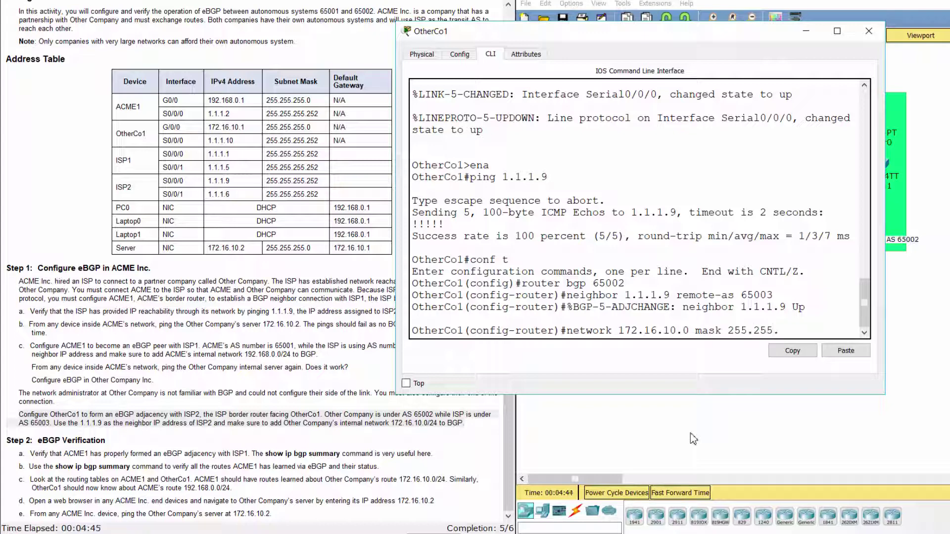
{"action": "type", "text": "255.0"}
{"action": "key", "text": "Return"}
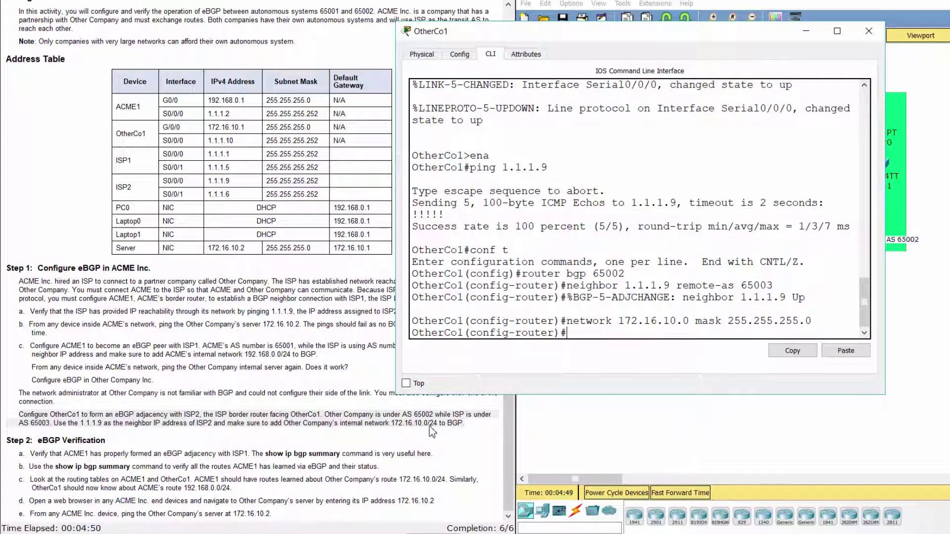
Step: Read the Step 2 eBGP Verification heading and item a, then close OtherCo1's window
{"action": "left_click", "coordinate": [433, 432]}
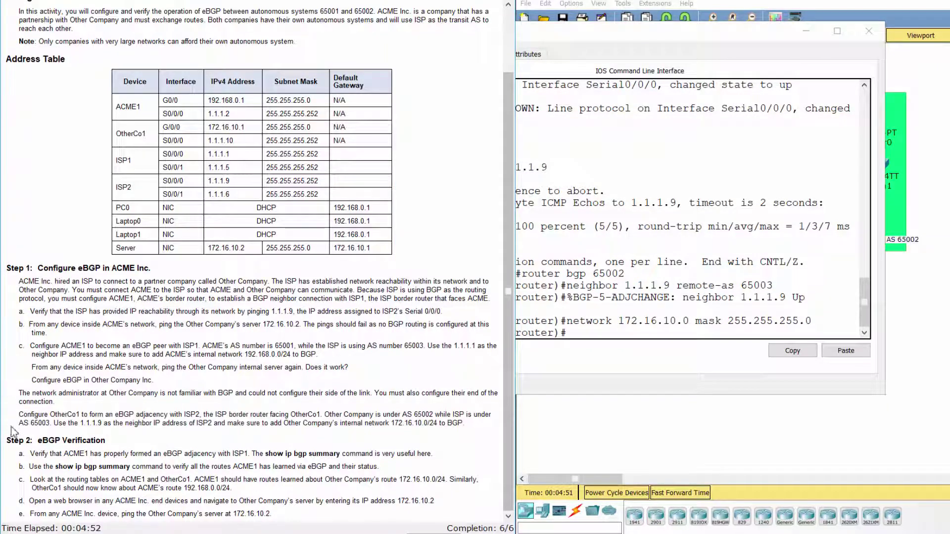
{"action": "left_click_drag", "start_coordinate": [7, 441], "coordinate": [115, 438]}
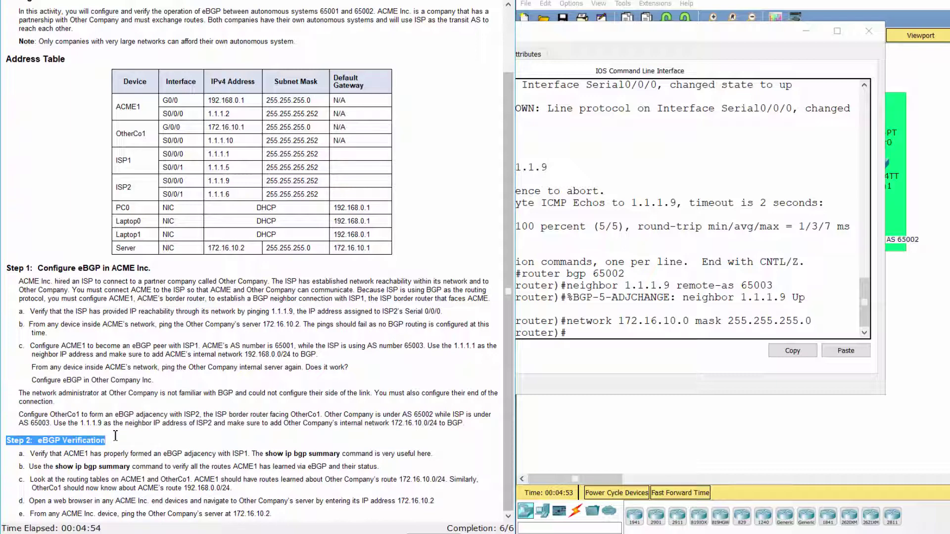
{"action": "left_click", "coordinate": [133, 452]}
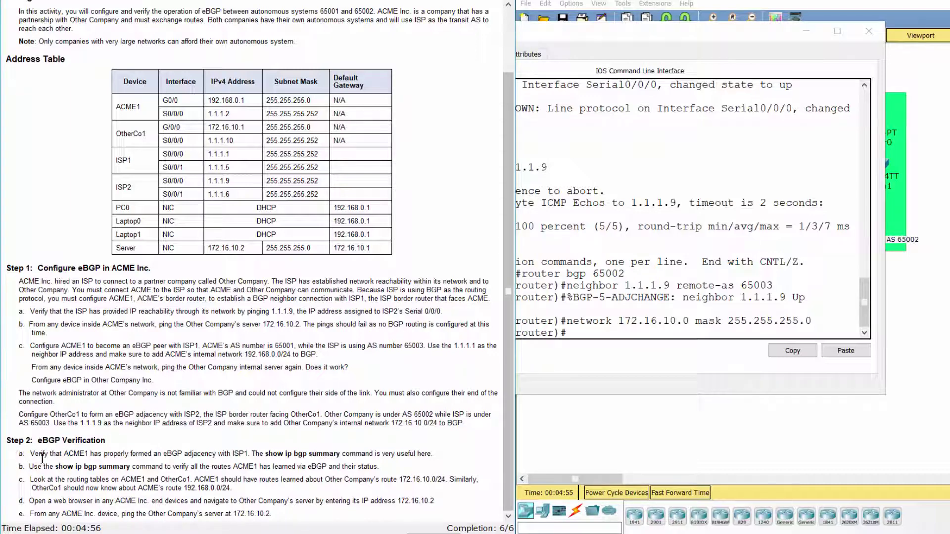
{"action": "left_click_drag", "start_coordinate": [30, 454], "coordinate": [441, 454]}
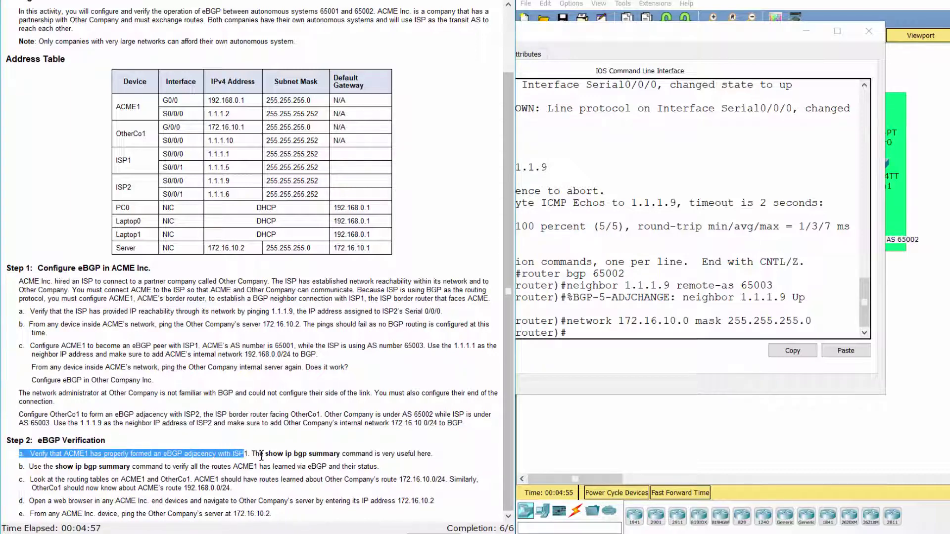
{"action": "left_click", "coordinate": [454, 454]}
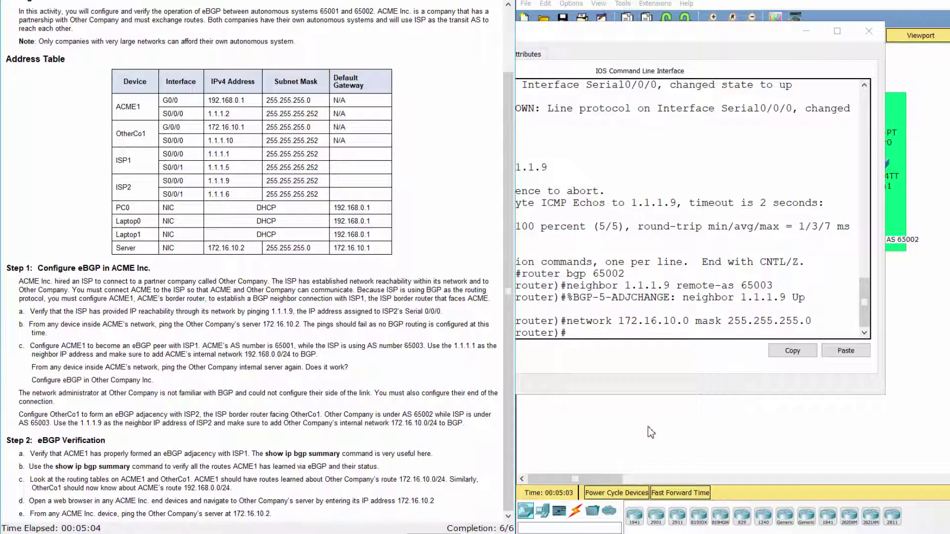
{"action": "left_click", "coordinate": [868, 32]}
Step: Run show ip bgp summary on ACME1 and confirm neighbor 1.1.1.1 in AS 65003 is up
{"action": "left_click", "coordinate": [652, 177]}
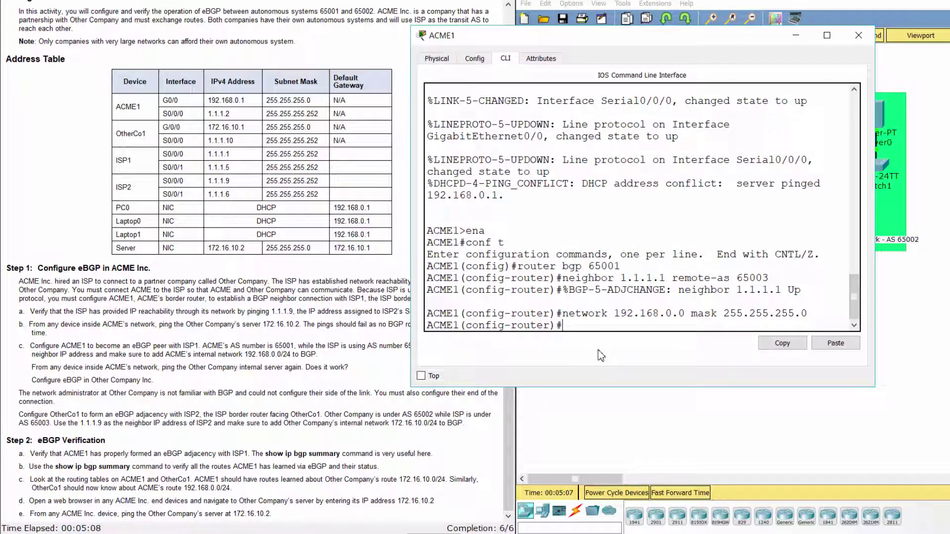
{"action": "type", "text": "doshow ip bgp su"}
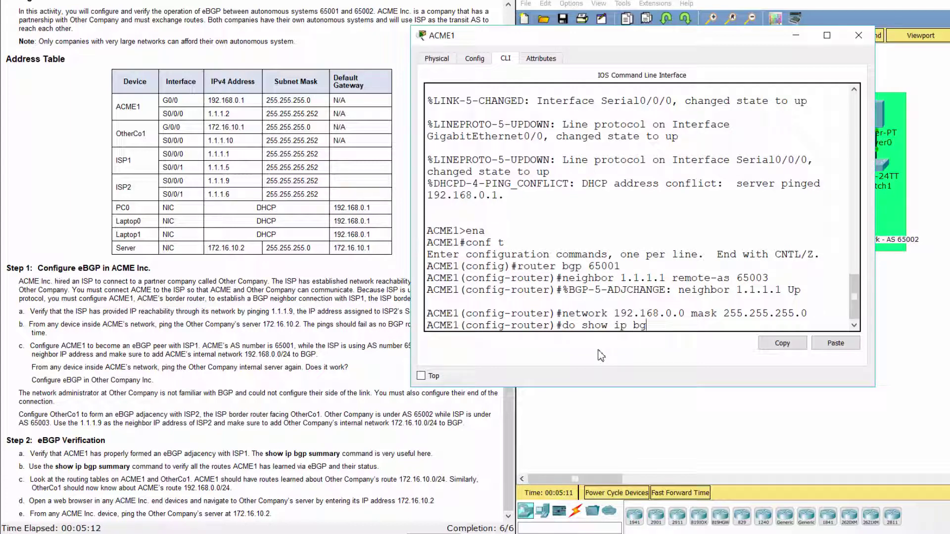
{"action": "type", "text": "mmary"}
{"action": "key", "text": "Return"}
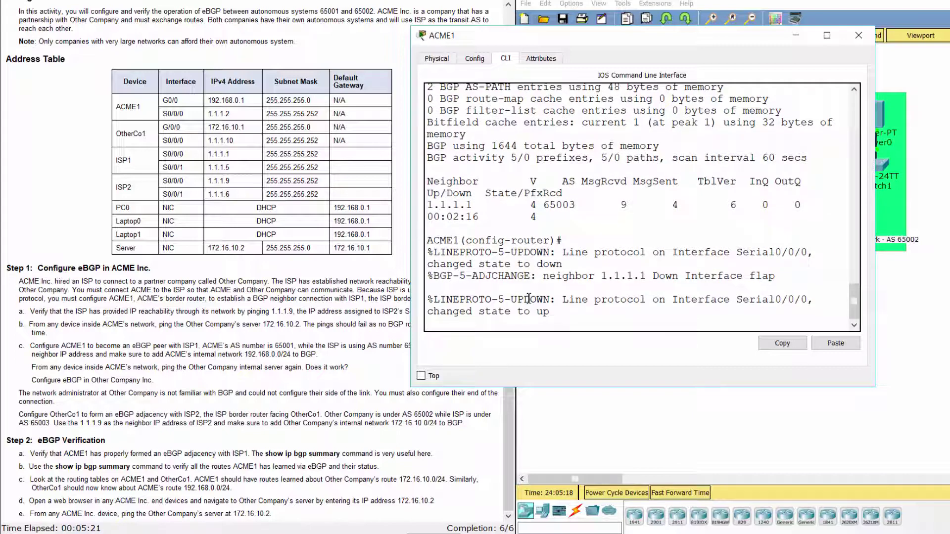
{"action": "key", "text": "Return"}
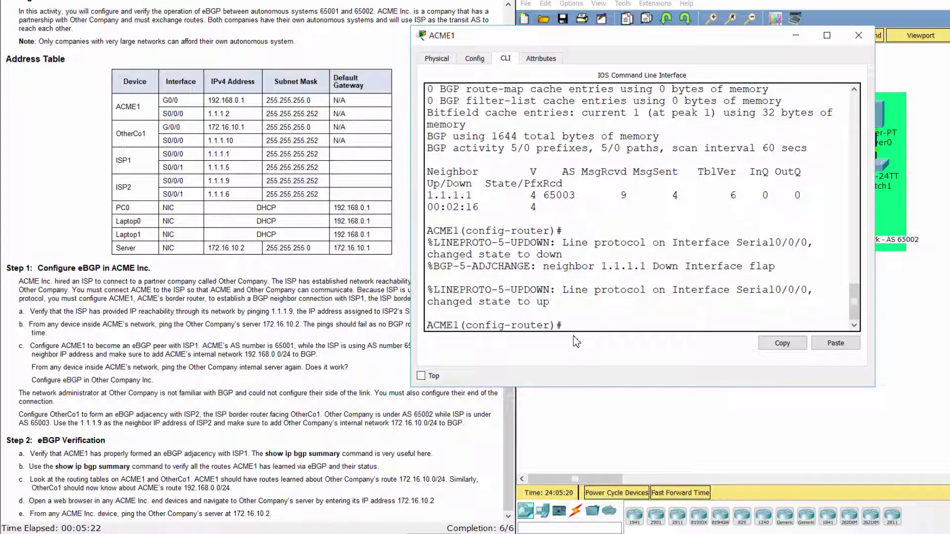
{"action": "type", "text": "do show ip bgp summary"}
{"action": "key", "text": "Return"}
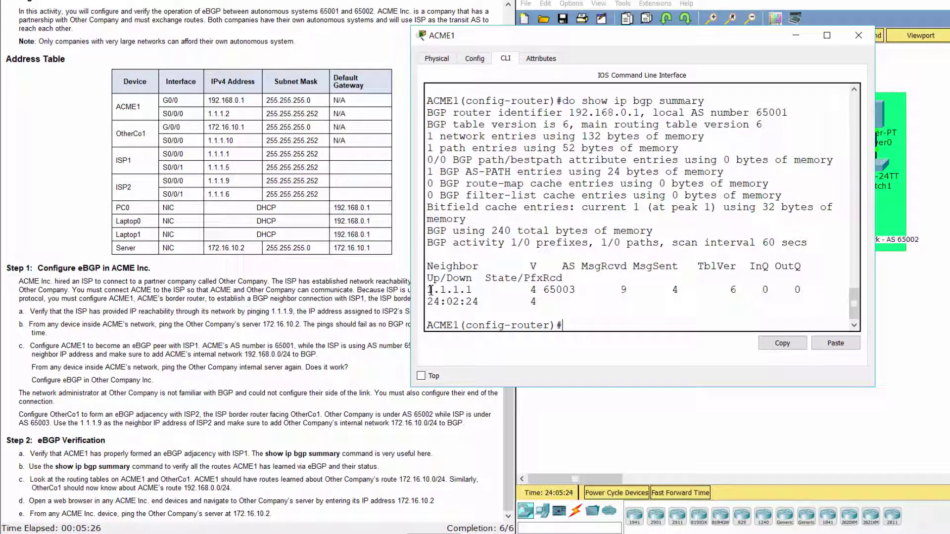
{"action": "left_click_drag", "start_coordinate": [428, 290], "coordinate": [808, 291]}
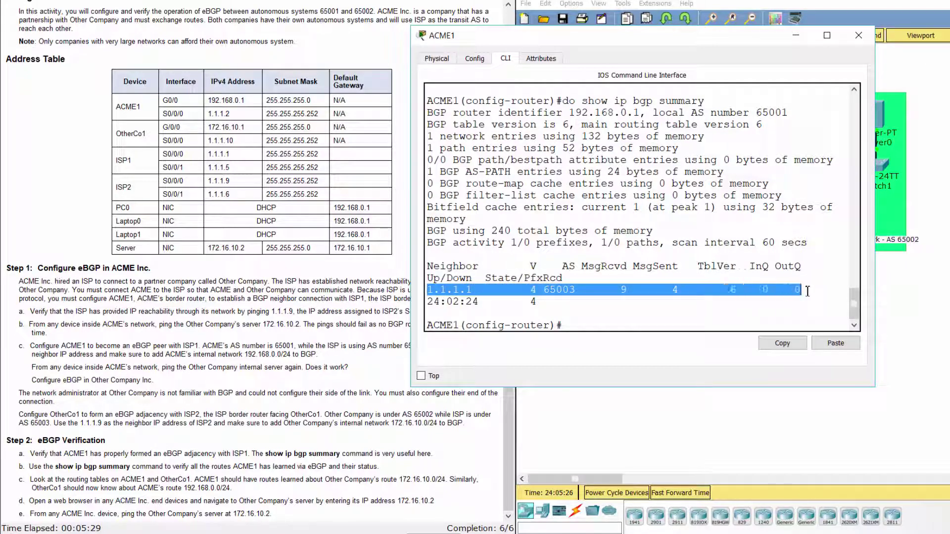
{"action": "left_click", "coordinate": [757, 297]}
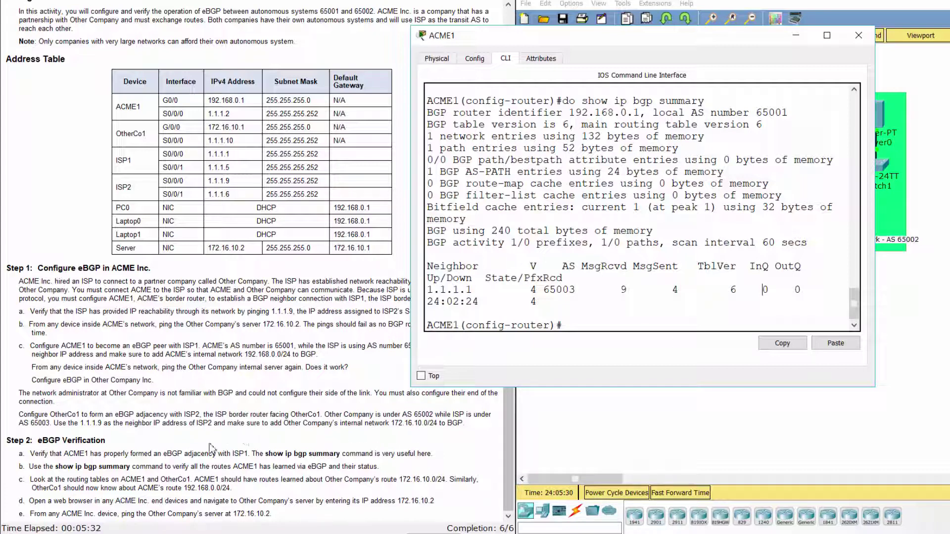
{"action": "left_click", "coordinate": [248, 445]}
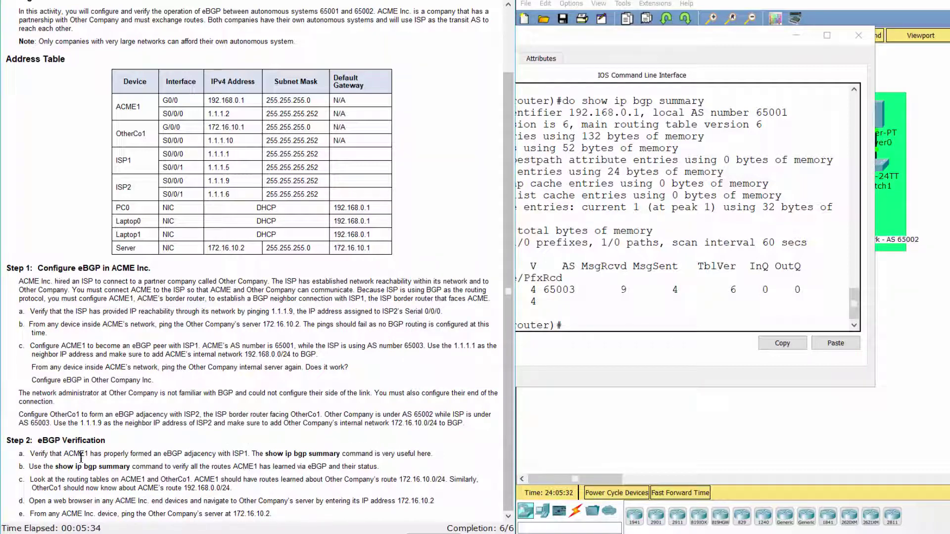
Step: Review instruction step 2b on verifying learned routes, then return to ACME1's BGP summary console
{"action": "left_click_drag", "start_coordinate": [23, 468], "coordinate": [391, 471]}
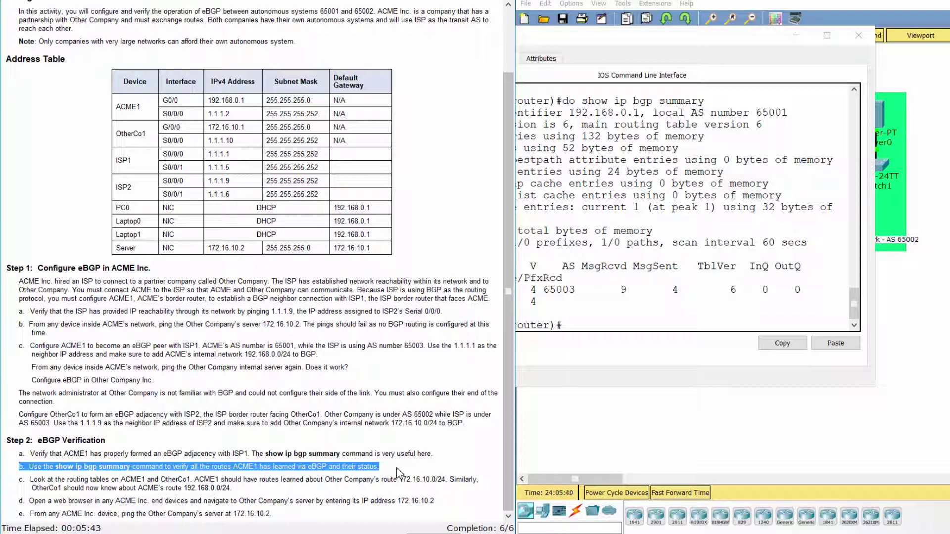
{"action": "left_click", "coordinate": [399, 471]}
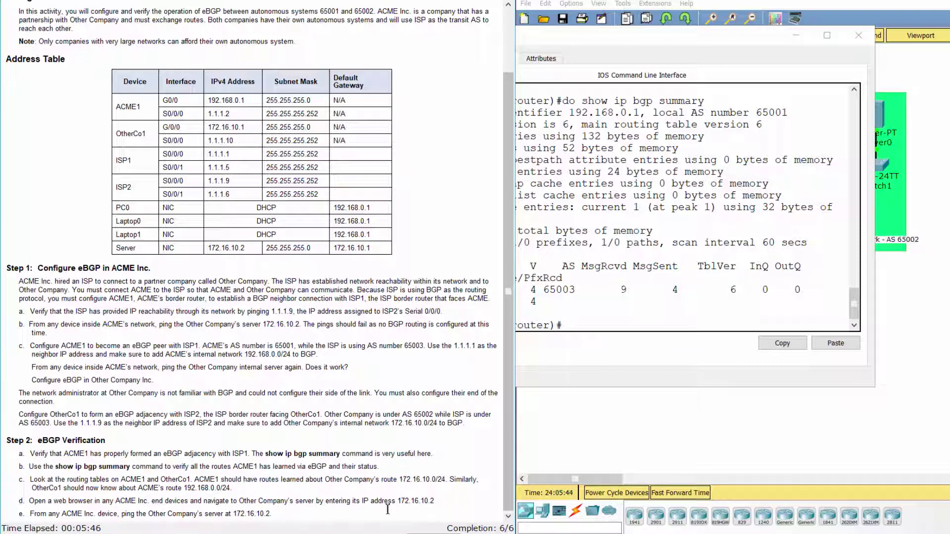
{"action": "left_click", "coordinate": [646, 371]}
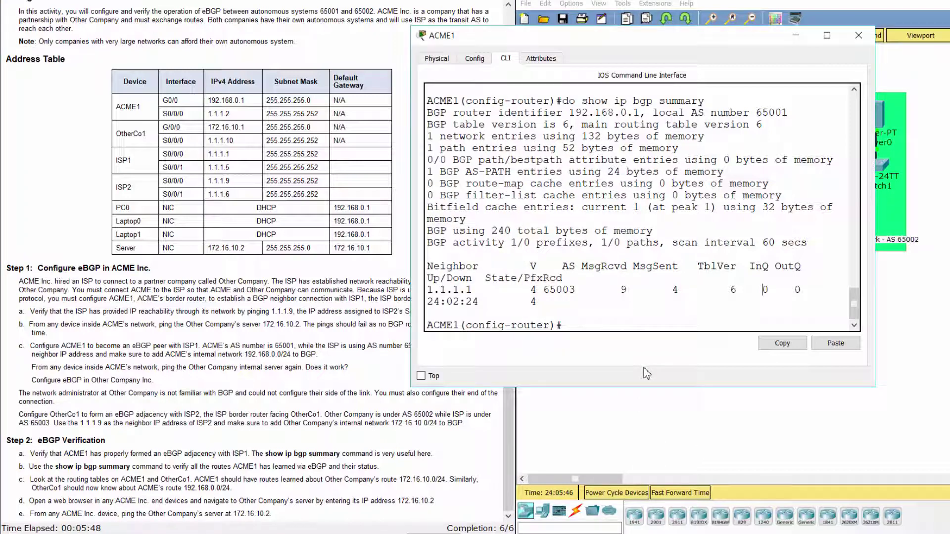
Step: Fast-forward simulation time and rerun do show ip bgp summary to see five prefixes from 1.1.1.1
{"action": "left_click", "coordinate": [666, 497]}
{"action": "left_click", "coordinate": [680, 496]}
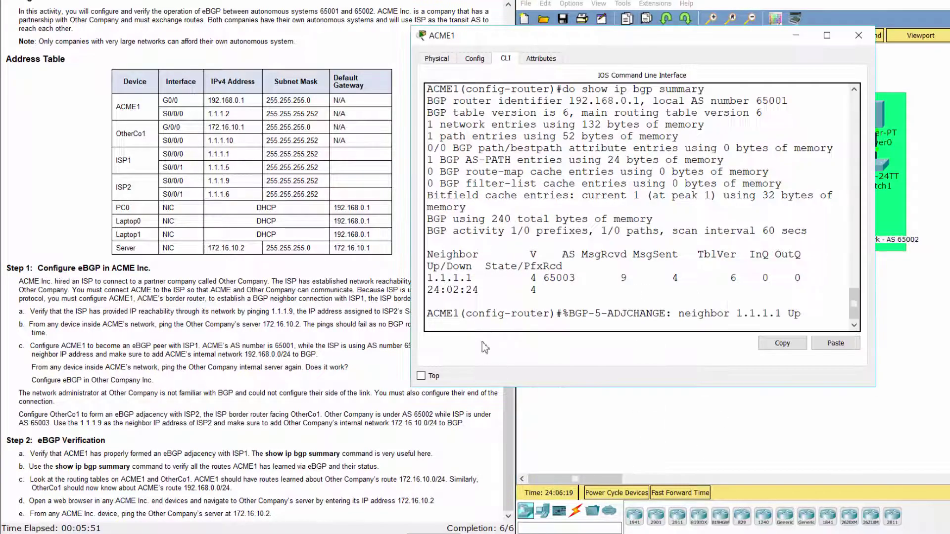
{"action": "left_click", "coordinate": [486, 346]}
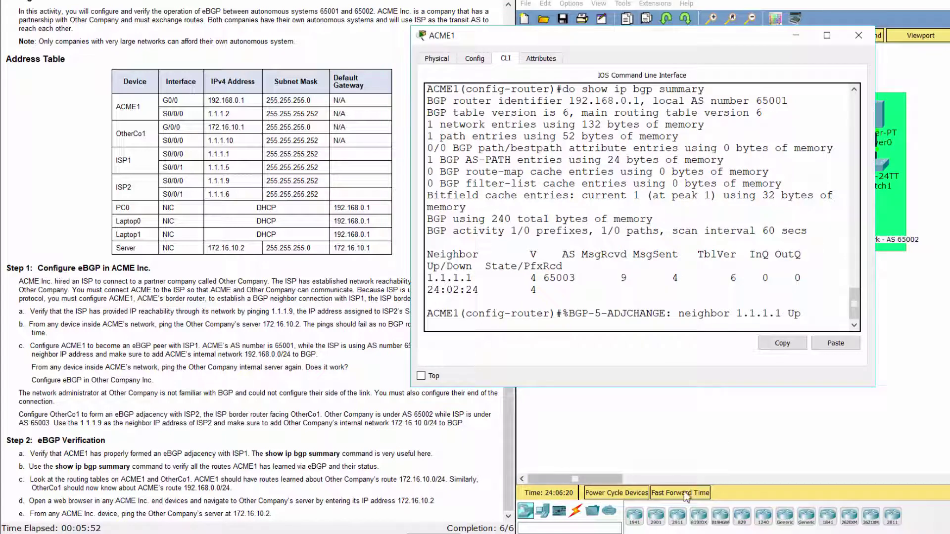
{"action": "left_click", "coordinate": [575, 480]}
{"action": "left_click", "coordinate": [511, 374]}
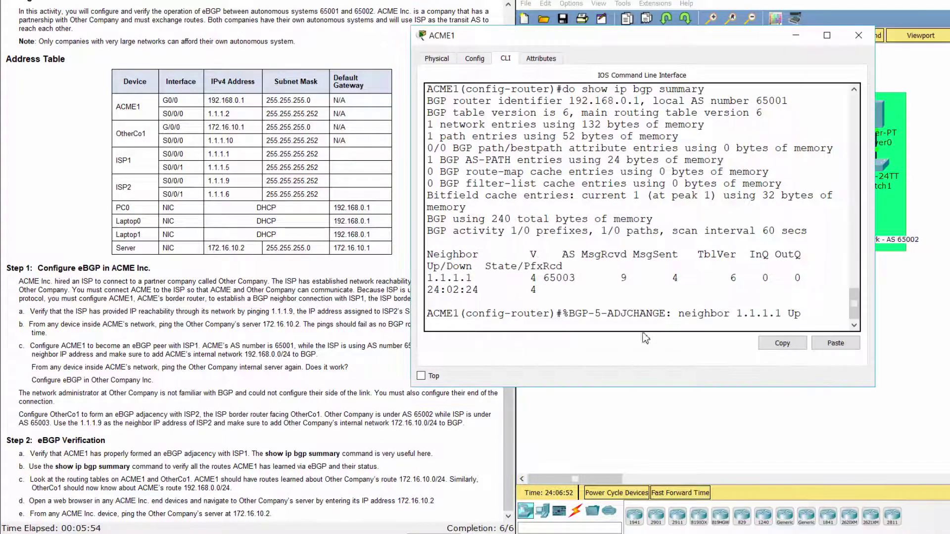
{"action": "key", "text": "Return"}
{"action": "key", "text": "Up"}
{"action": "key", "text": "Return"}
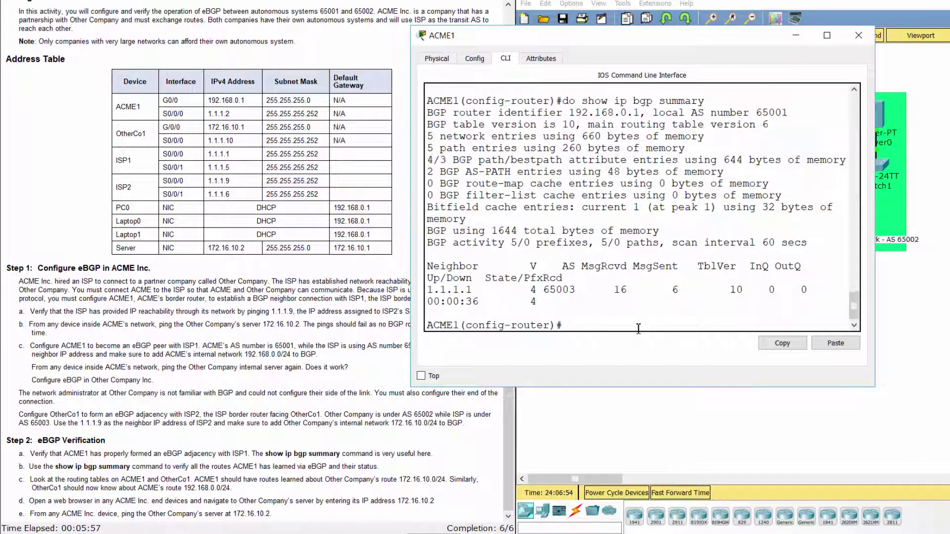
Step: Highlight instruction step 2c about checking the routing tables
{"action": "left_click", "coordinate": [134, 466]}
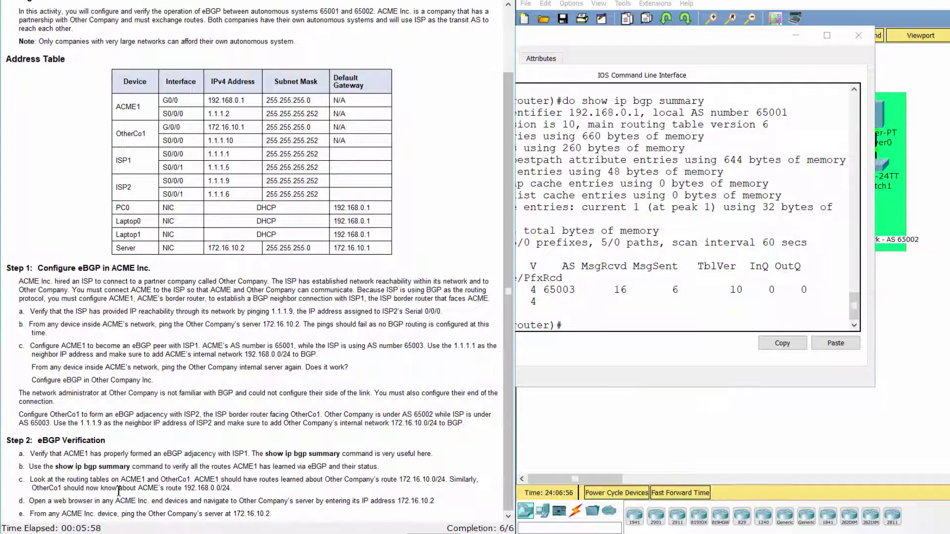
{"action": "left_click_drag", "start_coordinate": [21, 480], "coordinate": [244, 494]}
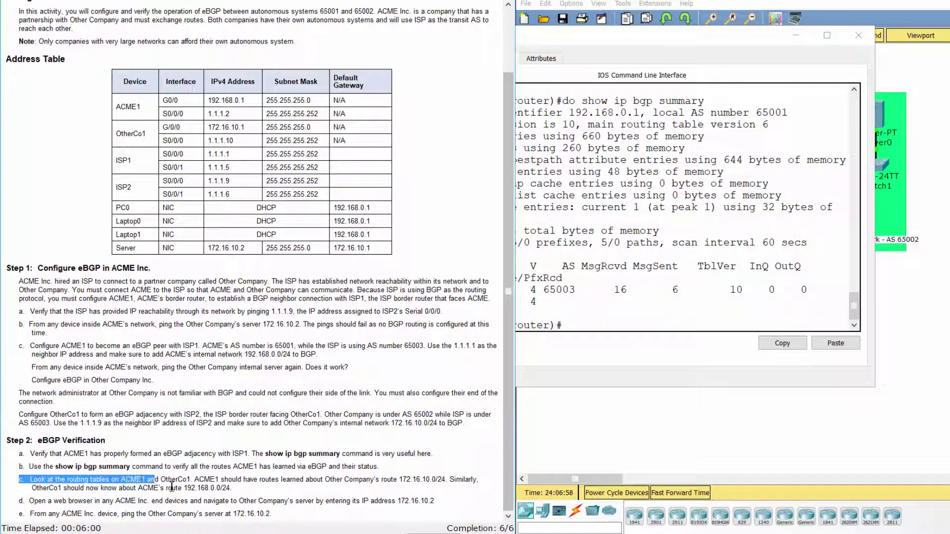
{"action": "left_click", "coordinate": [247, 490]}
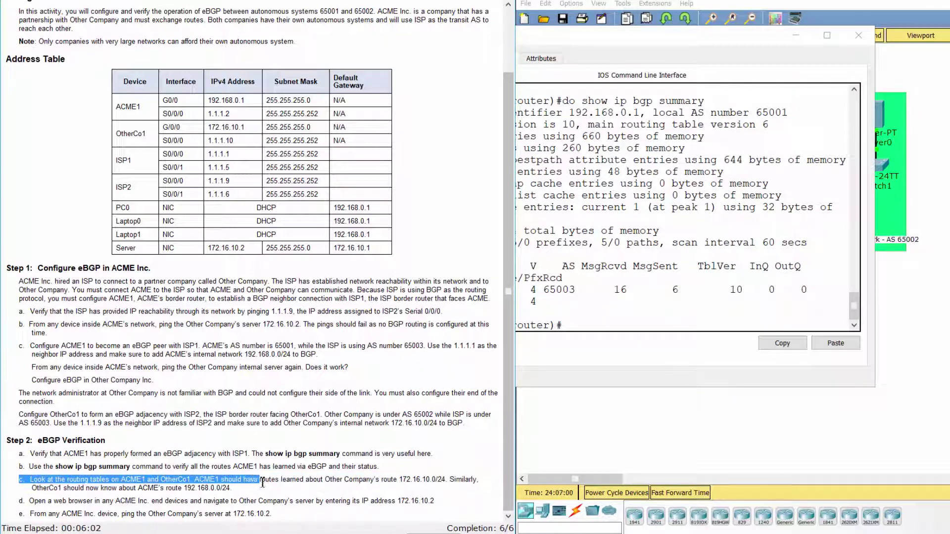
Step: Run do show ip route on ACME1 and highlight BGP routes, including 172.16.10.0/24 via 1.1.1.1
{"action": "triple_click", "coordinate": [259, 481]}
{"action": "left_click", "coordinate": [614, 328]}
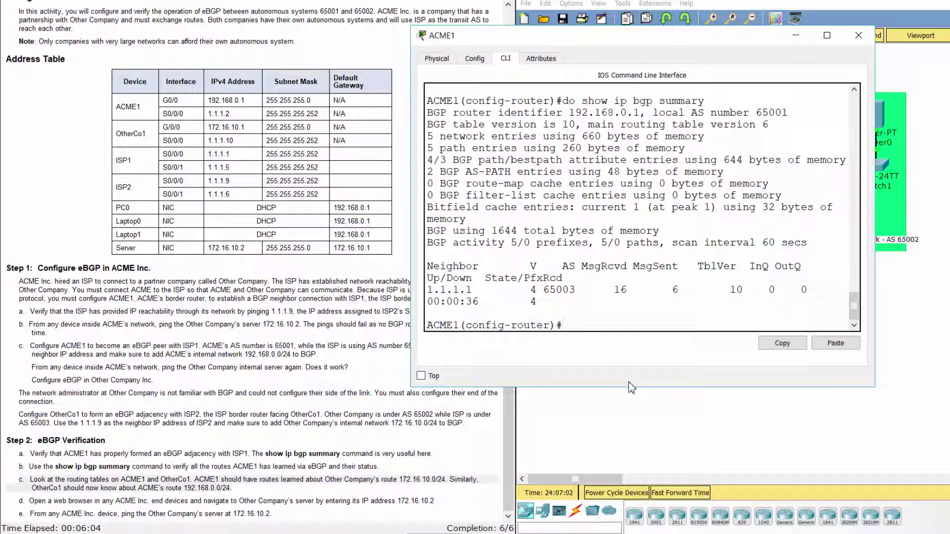
{"action": "type", "text": "doshow"}
{"action": "type", "text": " ip route"}
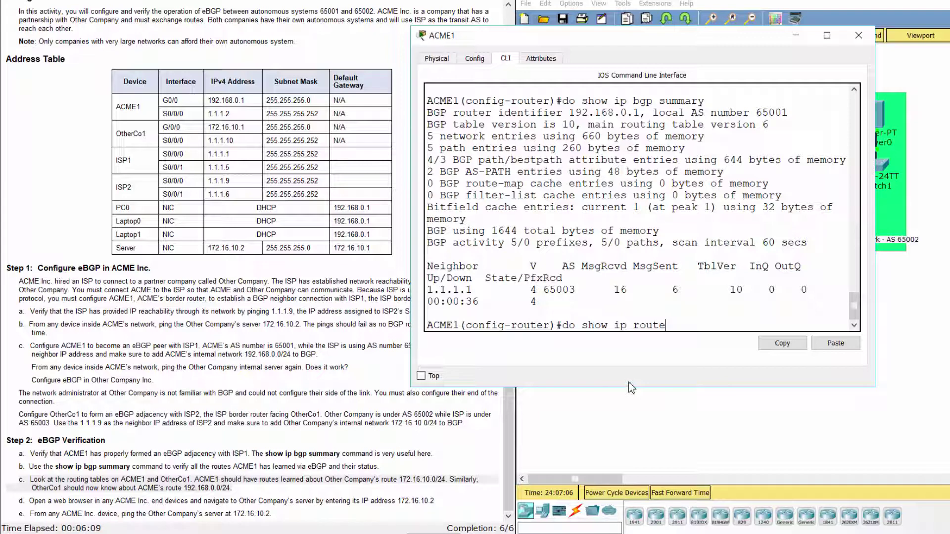
{"action": "key", "text": "Return"}
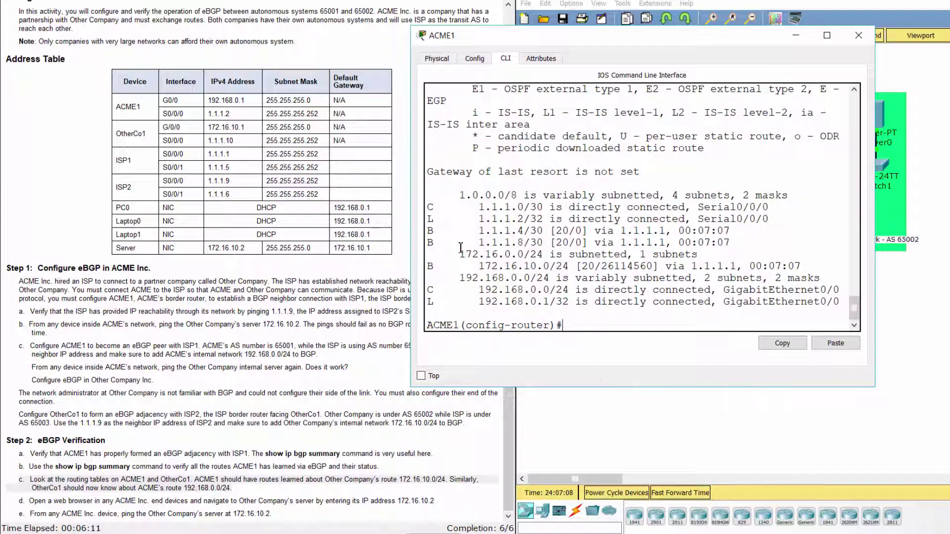
{"action": "mouse_move", "coordinate": [429, 231]}
{"action": "left_mouse_down"}
{"action": "mouse_move", "coordinate": [813, 274]}
{"action": "mouse_move", "coordinate": [814, 260]}
{"action": "left_mouse_up"}
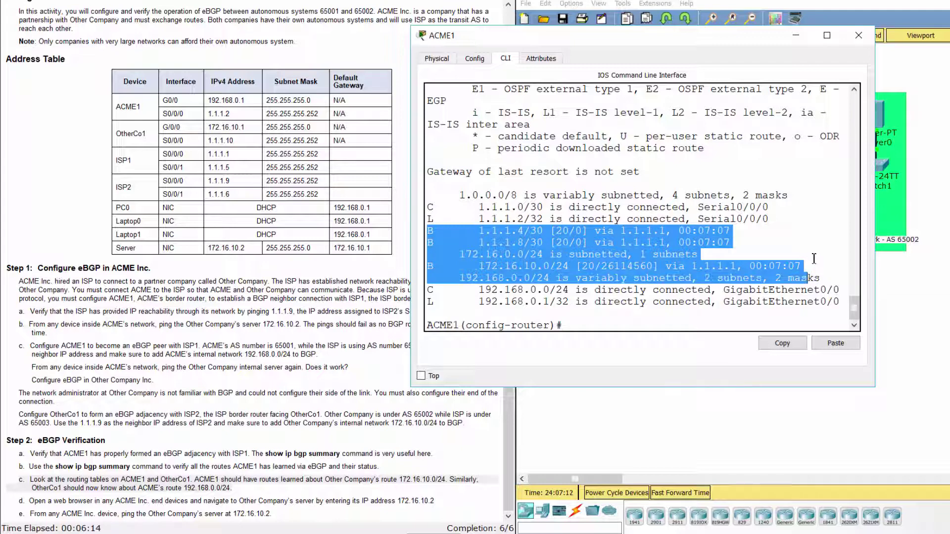
{"action": "left_click", "coordinate": [815, 258]}
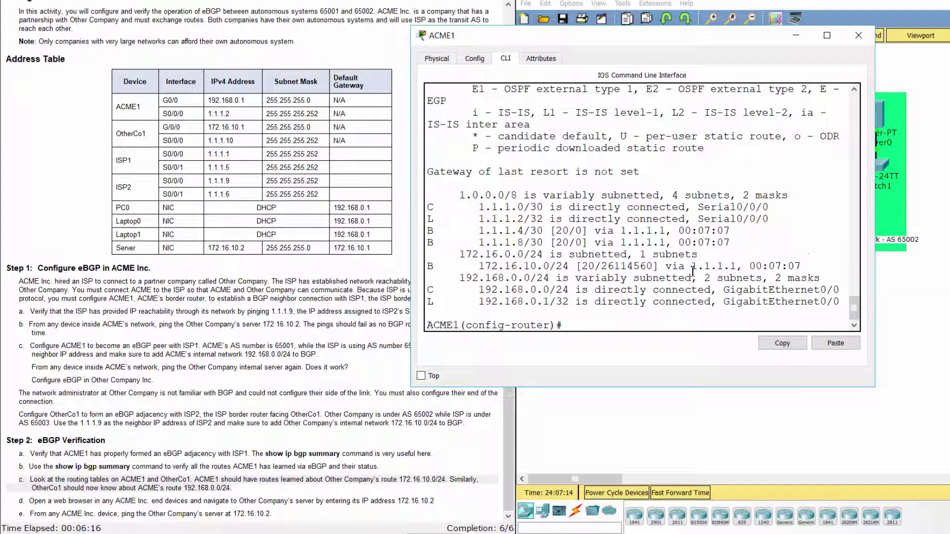
Step: Run do show ip route on OtherCo1 and highlight the B routes, including 192.168.0.0/24 via 1.1.1.9
{"action": "left_click", "coordinate": [892, 301]}
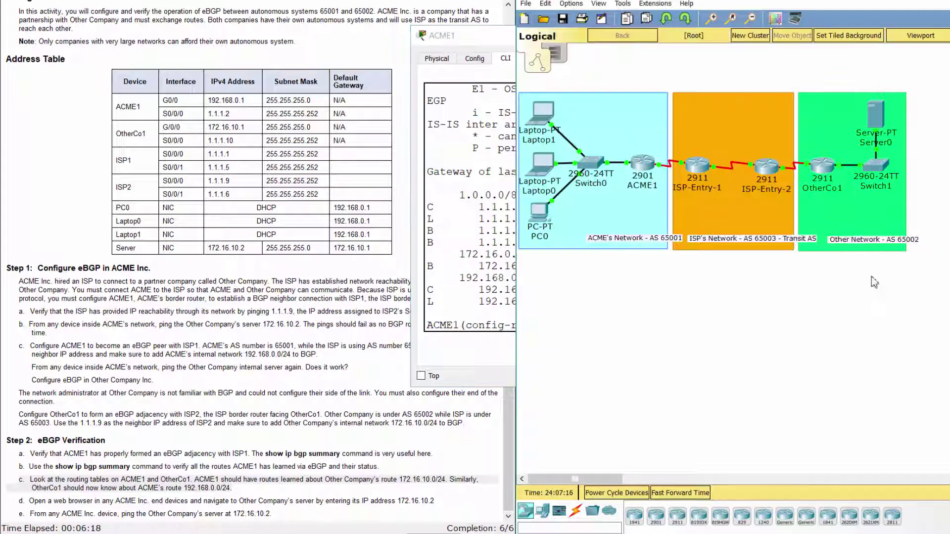
{"action": "left_click", "coordinate": [830, 177]}
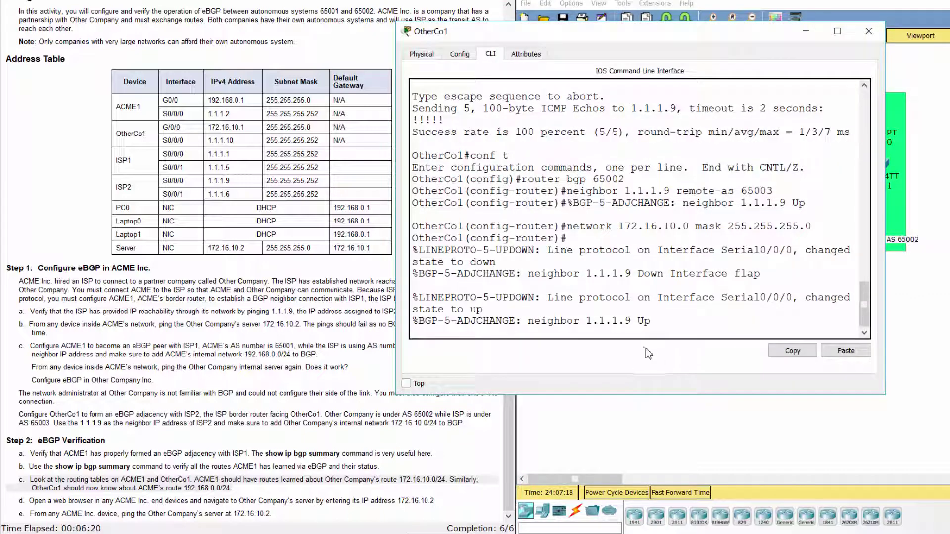
{"action": "key", "text": "Return"}
{"action": "type", "text": "do sho"}
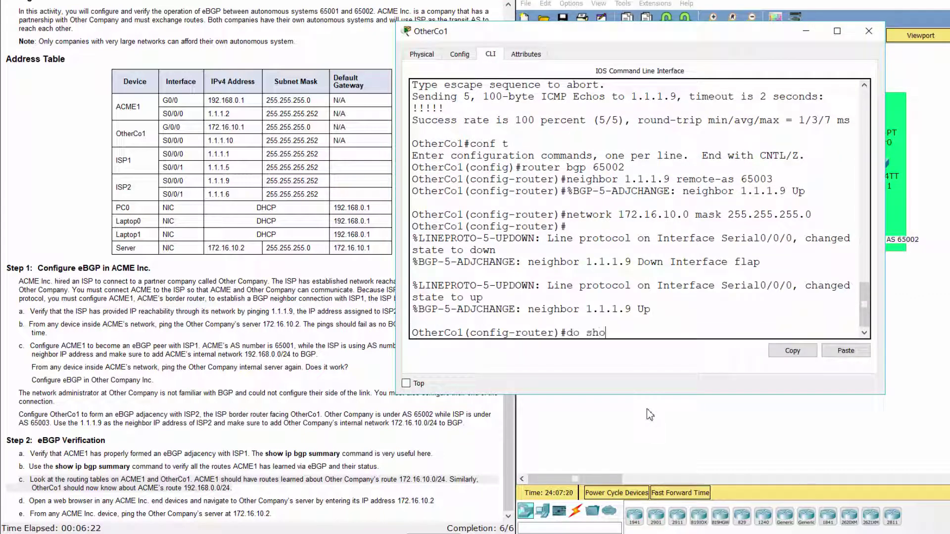
{"action": "type", "text": "w ip route"}
{"action": "key", "text": "Return"}
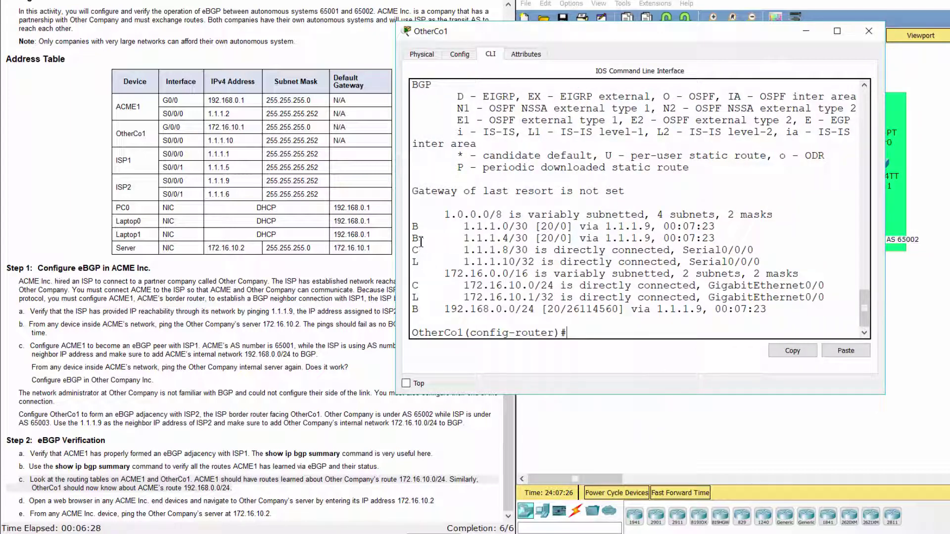
{"action": "left_click_drag", "start_coordinate": [591, 225], "coordinate": [719, 238]}
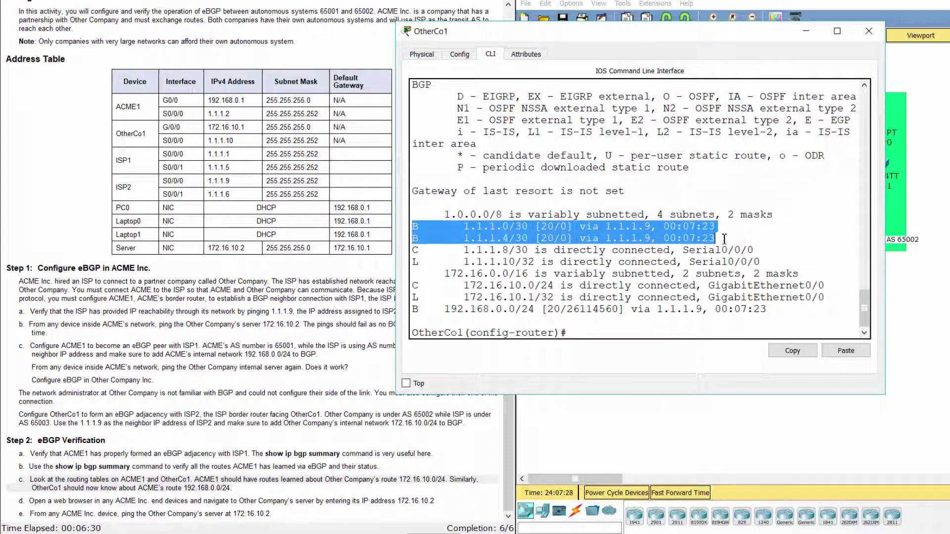
{"action": "left_click_drag", "start_coordinate": [414, 303], "coordinate": [772, 309]}
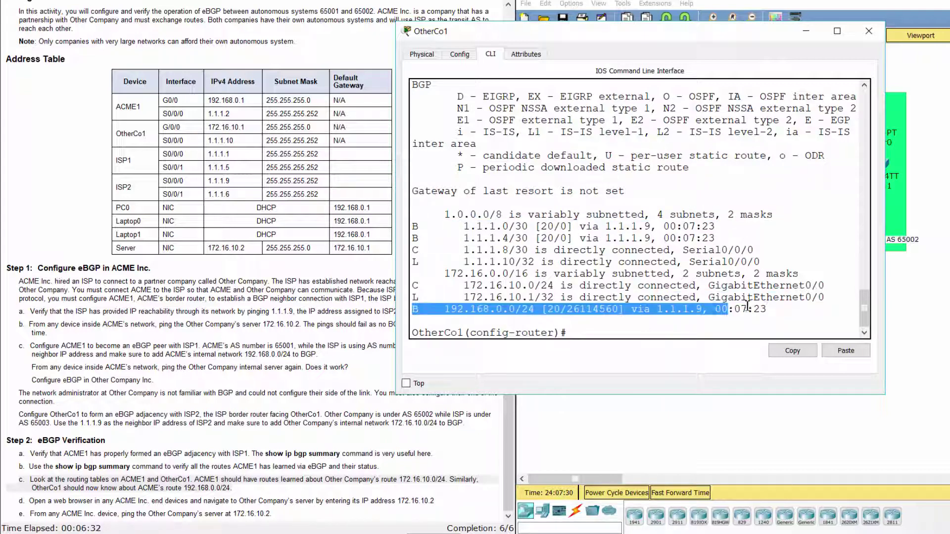
{"action": "left_click", "coordinate": [781, 318]}
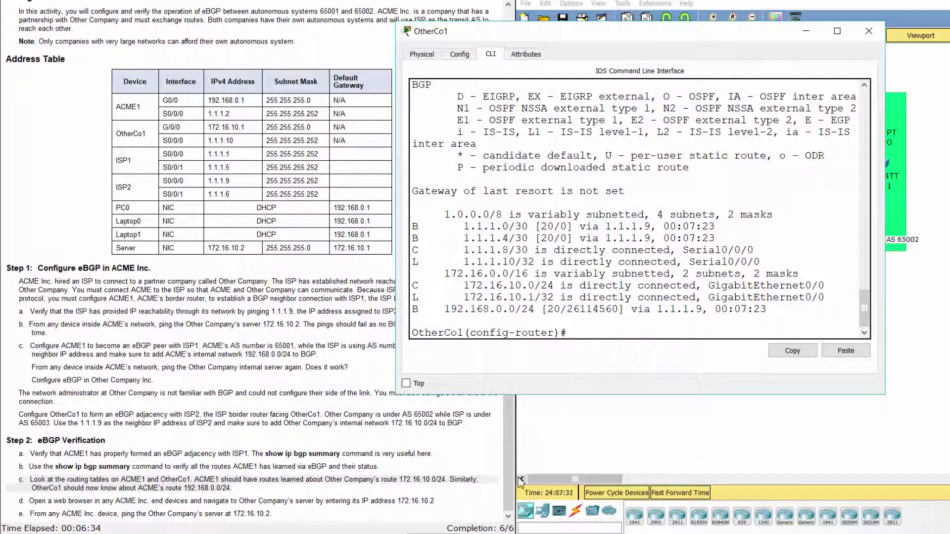
Step: Highlight the routing-table and web-browser verification steps in the instructions
{"action": "left_click", "coordinate": [289, 503]}
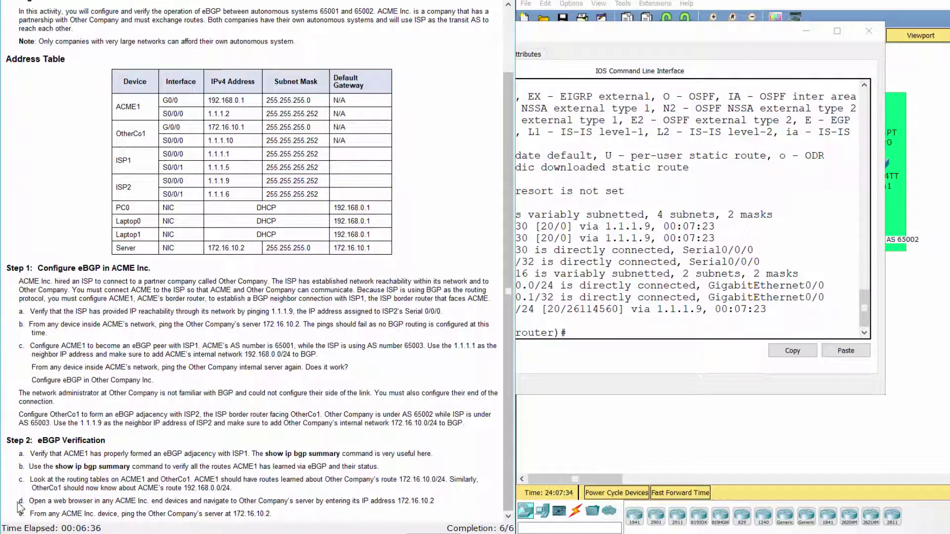
{"action": "left_click_drag", "start_coordinate": [20, 502], "coordinate": [377, 484]}
{"action": "left_click_drag", "start_coordinate": [19, 502], "coordinate": [434, 501]}
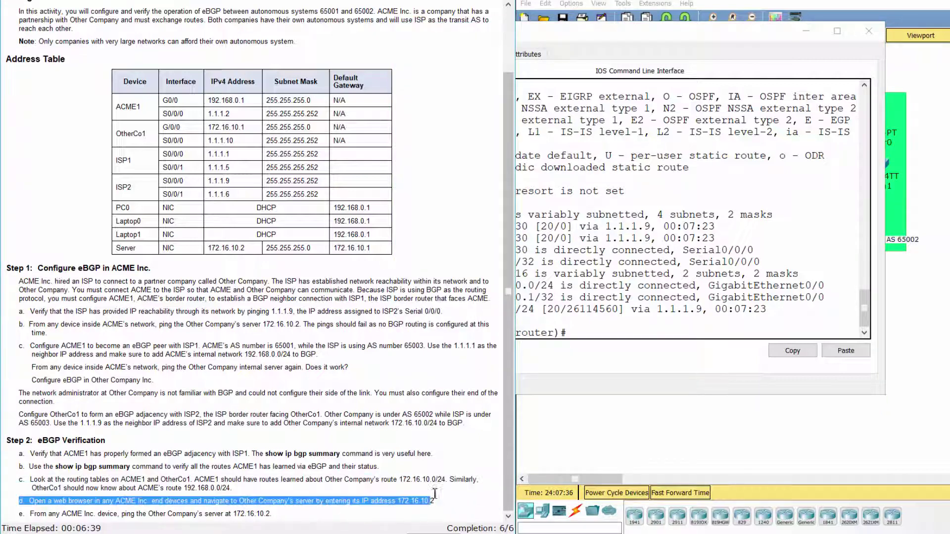
Step: Load 172.16.10.2 in Laptop0's web browser and highlight the ping verification step
{"action": "left_click", "coordinate": [622, 443]}
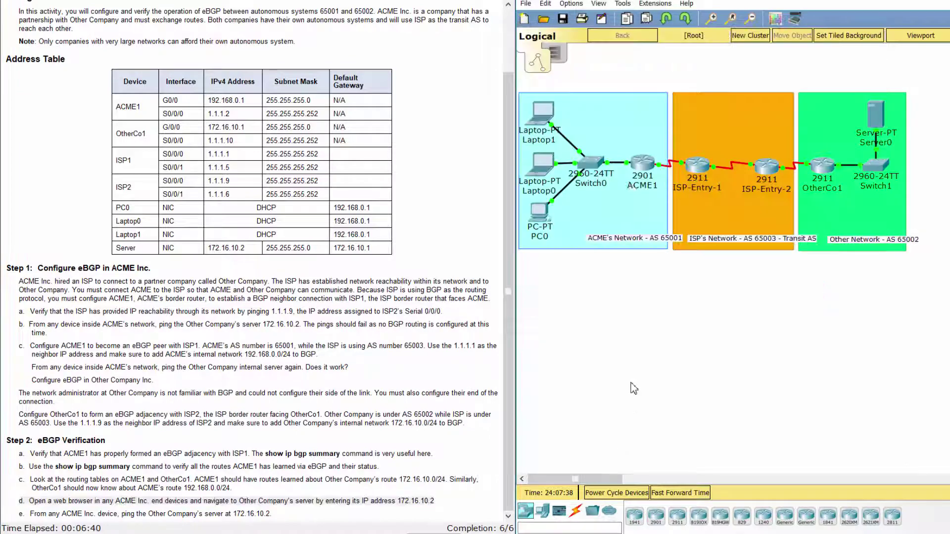
{"action": "left_click", "coordinate": [549, 184]}
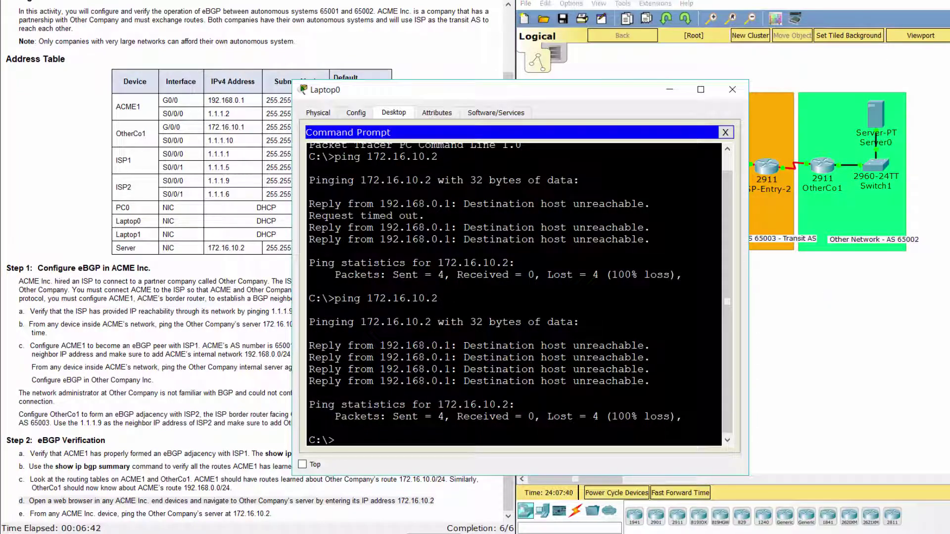
{"action": "left_click", "coordinate": [725, 133]}
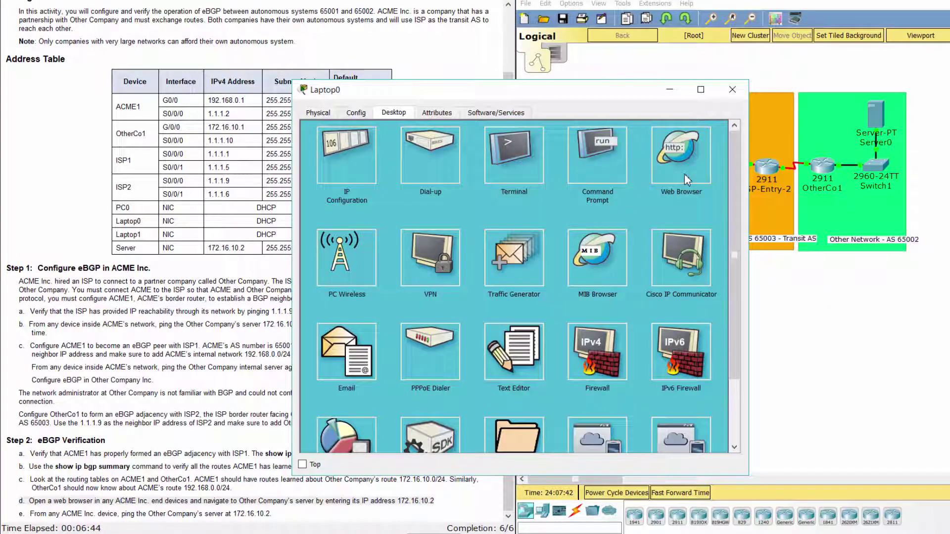
{"action": "left_click", "coordinate": [653, 200]}
{"action": "left_click", "coordinate": [479, 148]}
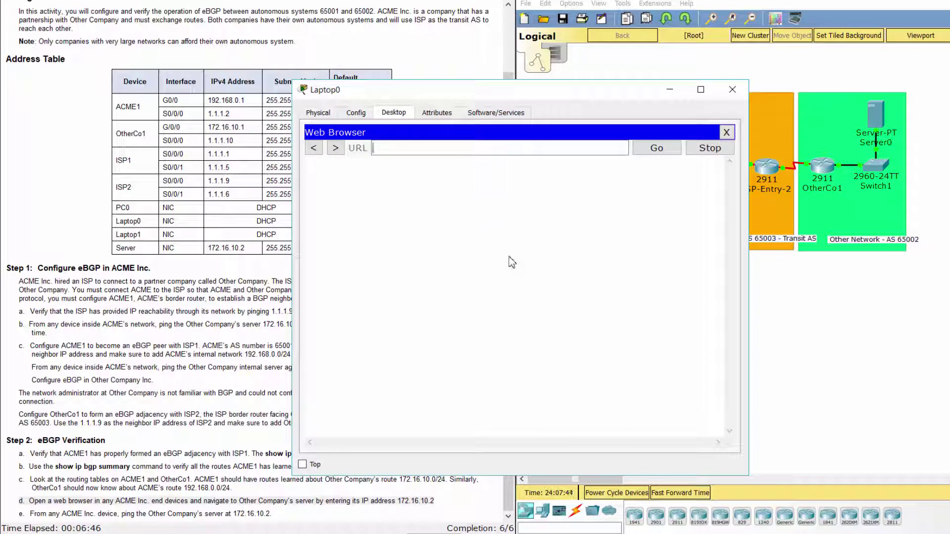
{"action": "type", "text": "172.16"}
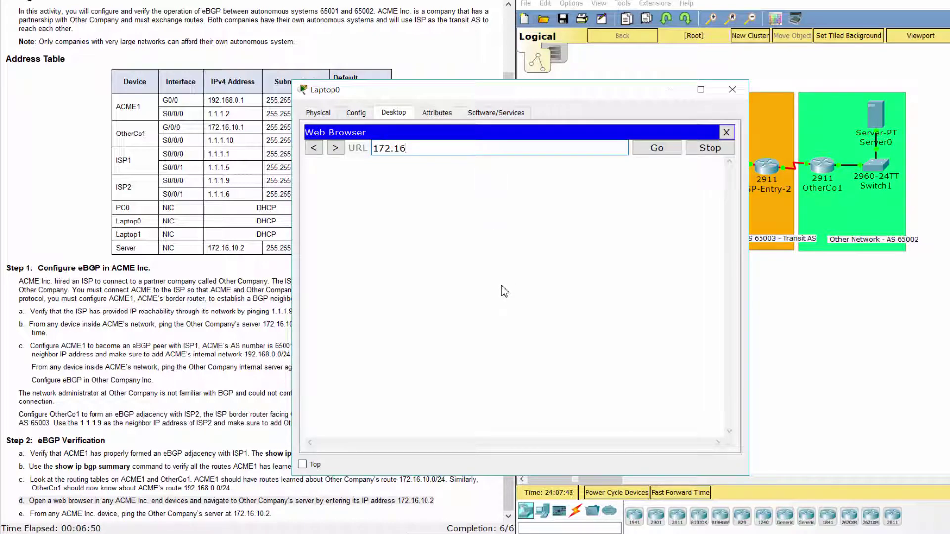
{"action": "type", "text": ".10.2"}
{"action": "key", "text": "Return"}
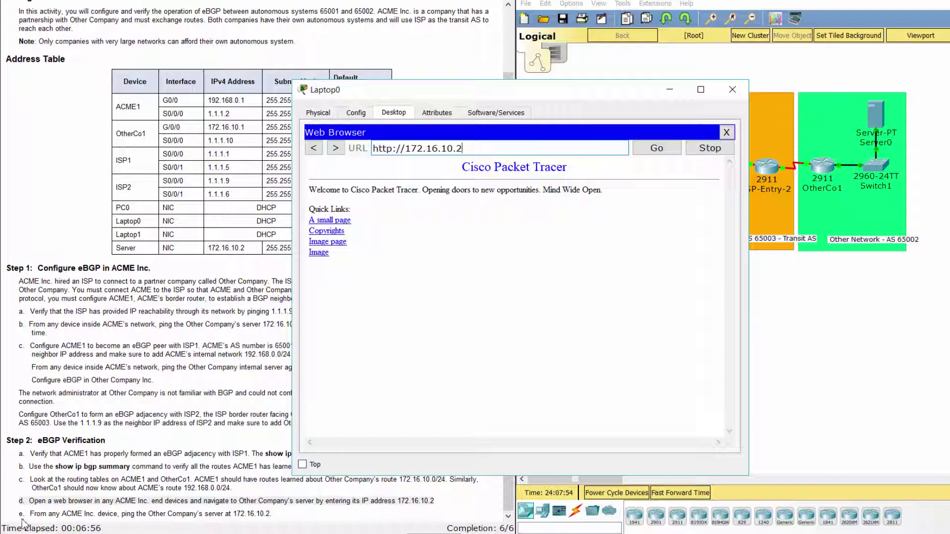
{"action": "left_click_drag", "start_coordinate": [22, 513], "coordinate": [271, 514]}
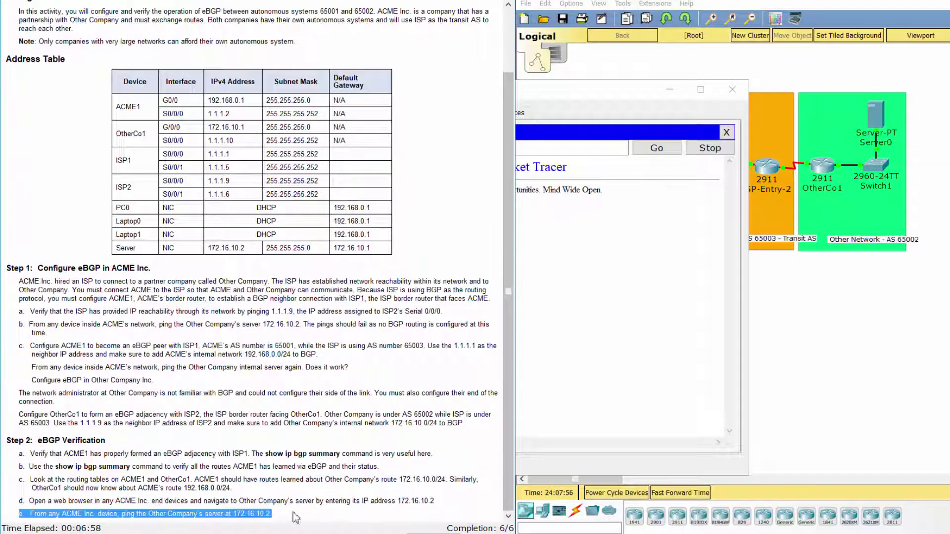
{"action": "left_click", "coordinate": [660, 191]}
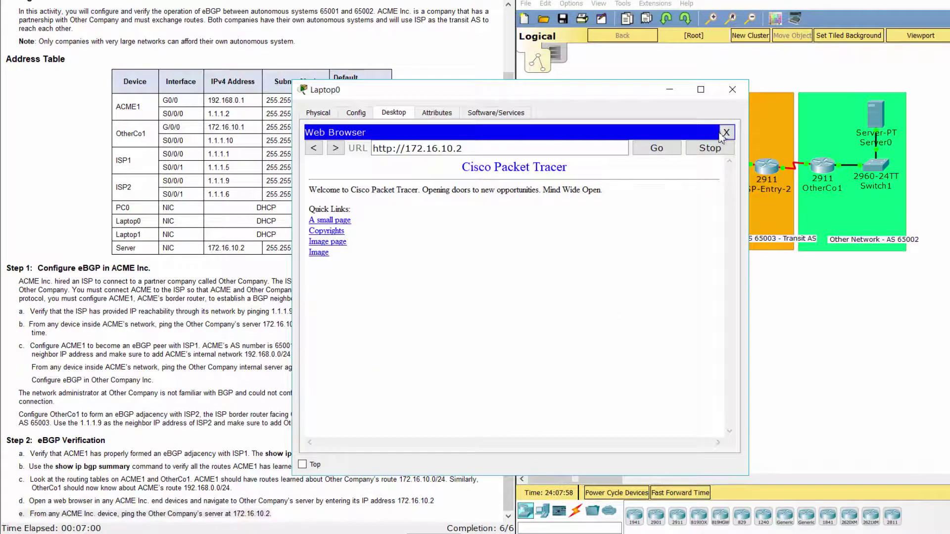
Step: Rerun ping 172.16.10.2 from Laptop0's Command Prompt, getting four replies with 0% loss
{"action": "left_click", "coordinate": [726, 133]}
{"action": "left_click", "coordinate": [601, 160]}
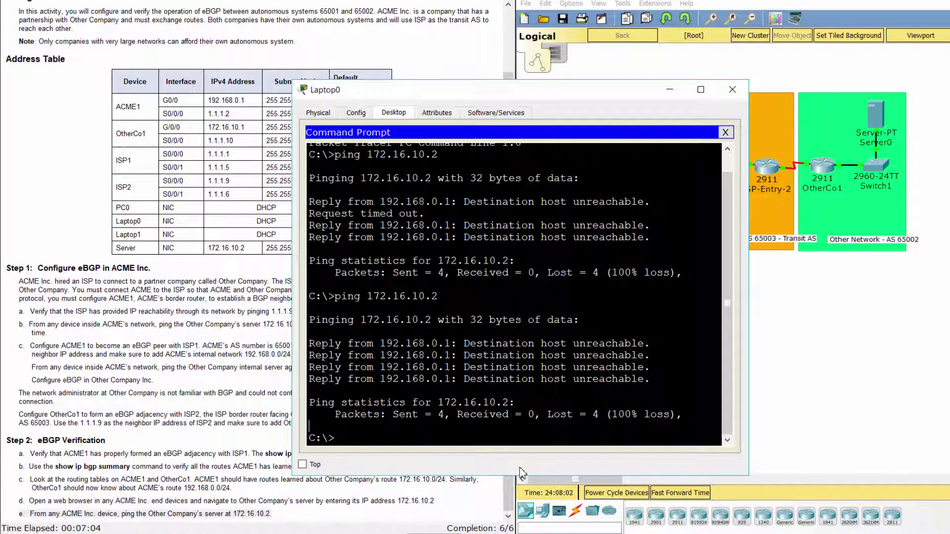
{"action": "key", "text": "Up"}
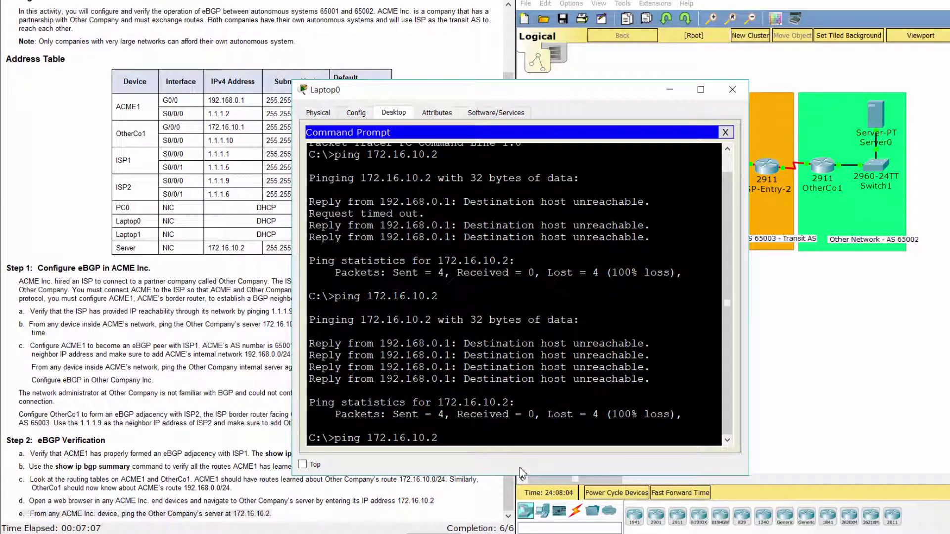
{"action": "key", "text": "Return"}
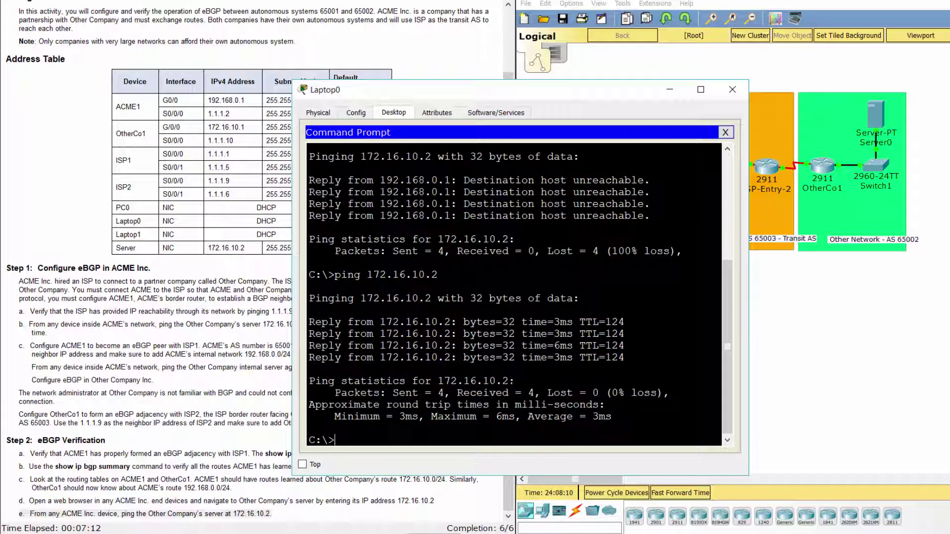
Step: Run do show run on ACME1 and highlight router bgp 65001 with neighbor 1.1.1.1 remote-as 65003
{"action": "left_click", "coordinate": [755, 386]}
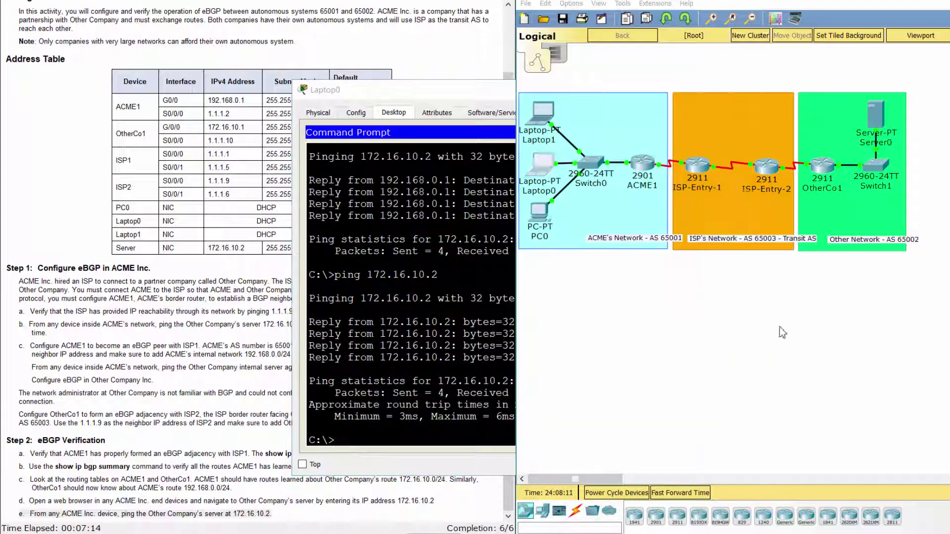
{"action": "left_click", "coordinate": [653, 167]}
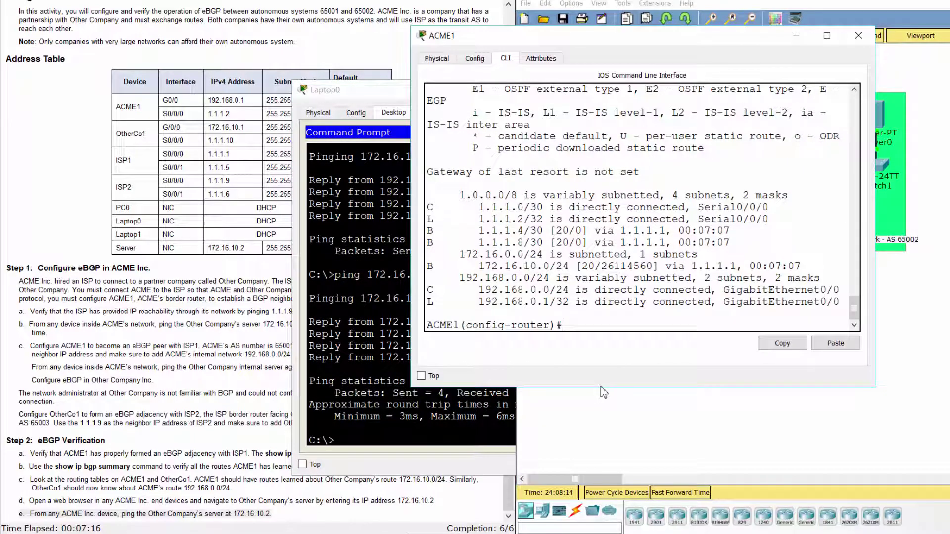
{"action": "type", "text": "doshow run"}
{"action": "key", "text": "Return"}
{"action": "key", "text": "space"}
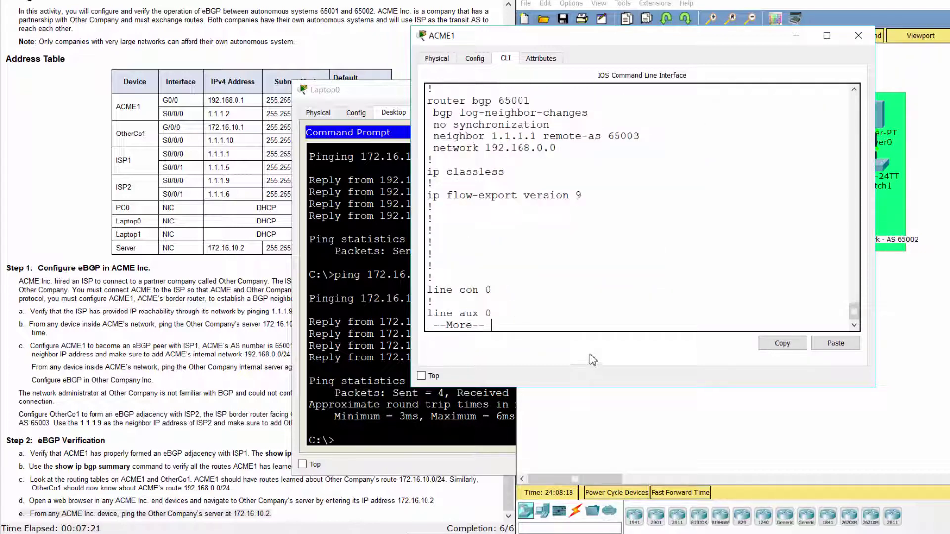
{"action": "key", "text": "space"}
{"action": "scroll", "coordinate": [595, 282], "scroll_direction": "up", "scroll_amount": 3}
{"action": "scroll", "coordinate": [596, 274], "scroll_direction": "up", "scroll_amount": 3}
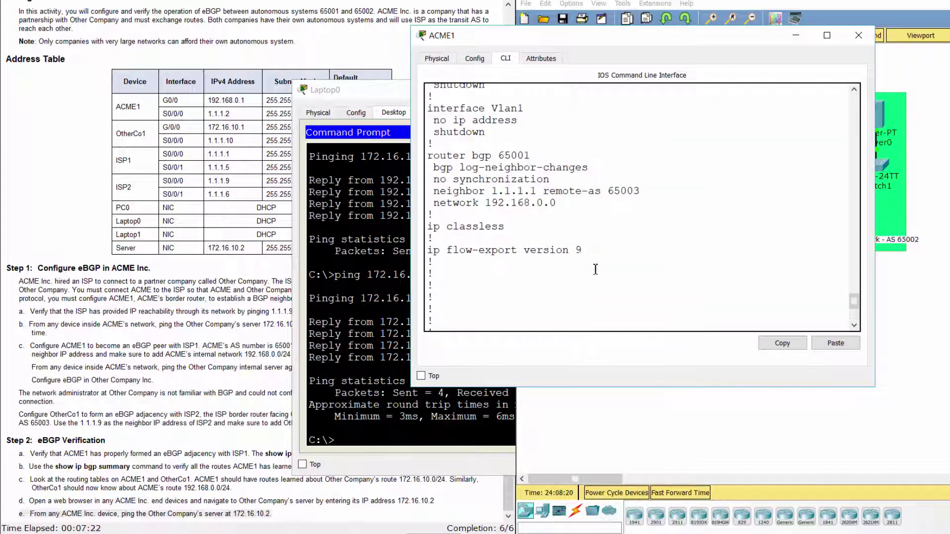
{"action": "scroll", "coordinate": [596, 271], "scroll_direction": "up", "scroll_amount": 2}
{"action": "left_click_drag", "start_coordinate": [428, 209], "coordinate": [604, 269]}
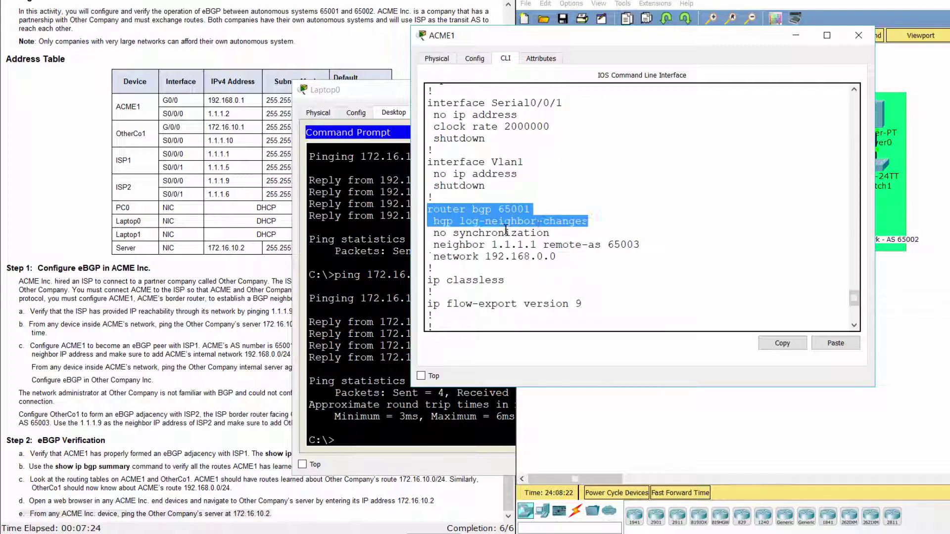
{"action": "left_click", "coordinate": [653, 268]}
Step: Run do show run on OtherCo1 and highlight router bgp 65002 advertising 172.16.10.0/24
{"action": "left_click", "coordinate": [907, 306]}
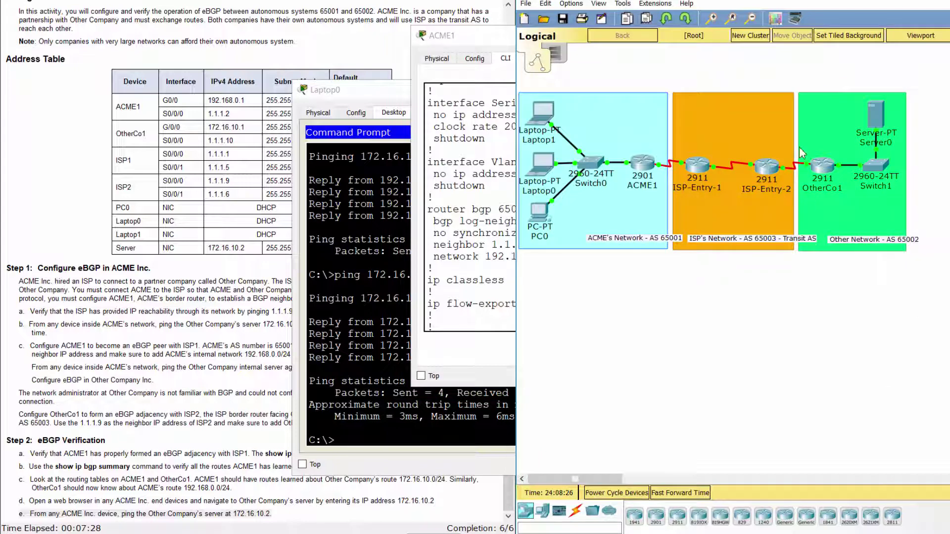
{"action": "left_click", "coordinate": [820, 167]}
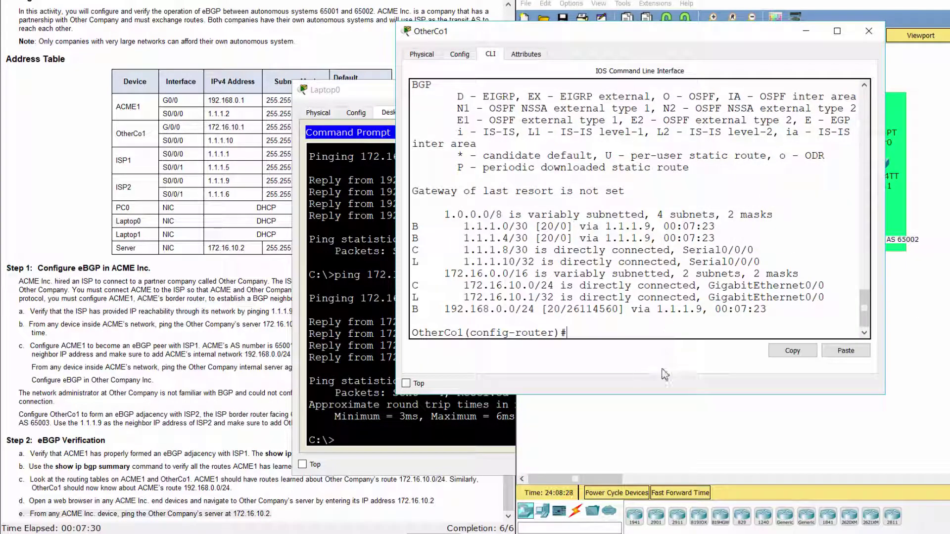
{"action": "type", "text": "do show run"}
{"action": "key", "text": "Return"}
{"action": "key", "text": "space"}
{"action": "key", "text": "space"}
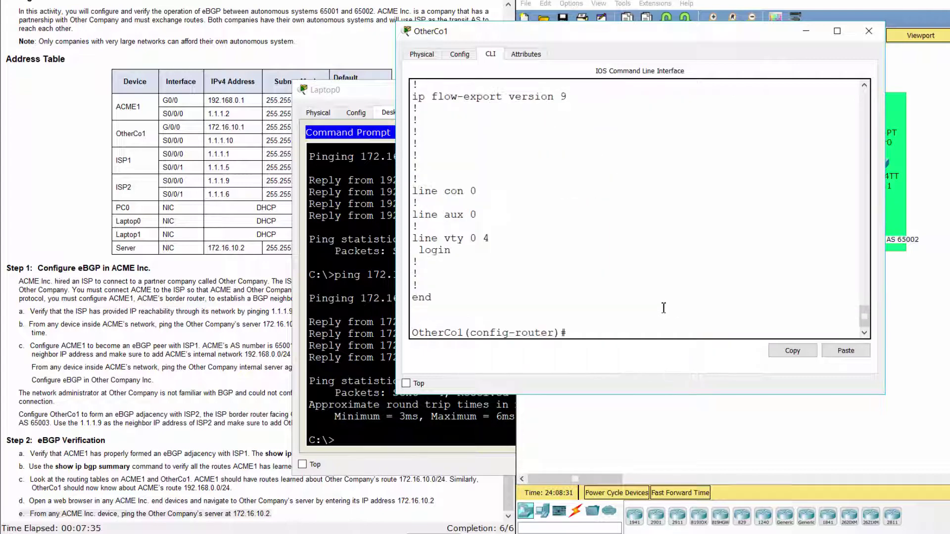
{"action": "scroll", "coordinate": [590, 279], "scroll_direction": "up", "scroll_amount": 3}
{"action": "scroll", "coordinate": [589, 278], "scroll_direction": "up", "scroll_amount": 3}
{"action": "scroll", "coordinate": [588, 276], "scroll_direction": "down", "scroll_amount": 3}
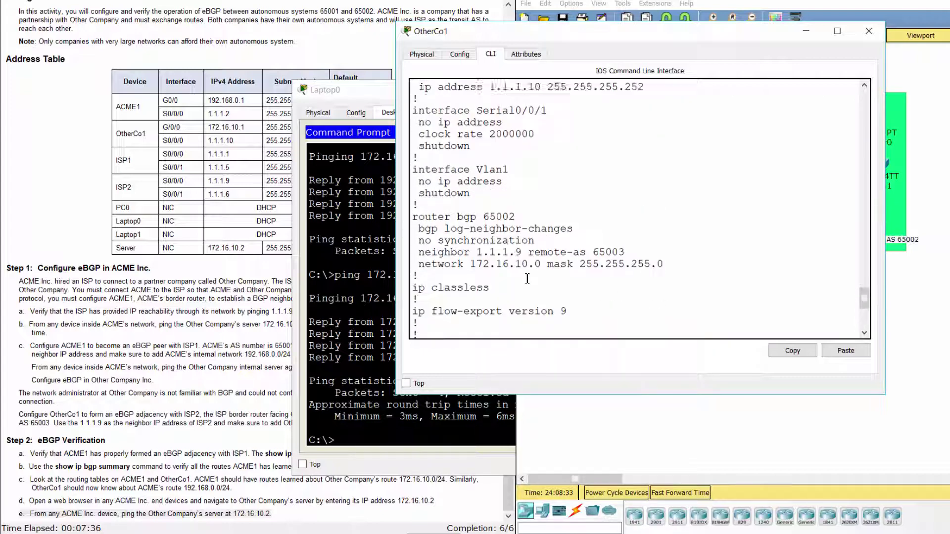
{"action": "scroll", "coordinate": [589, 276], "scroll_direction": "down", "scroll_amount": 3}
{"action": "left_click_drag", "start_coordinate": [413, 162], "coordinate": [519, 224]}
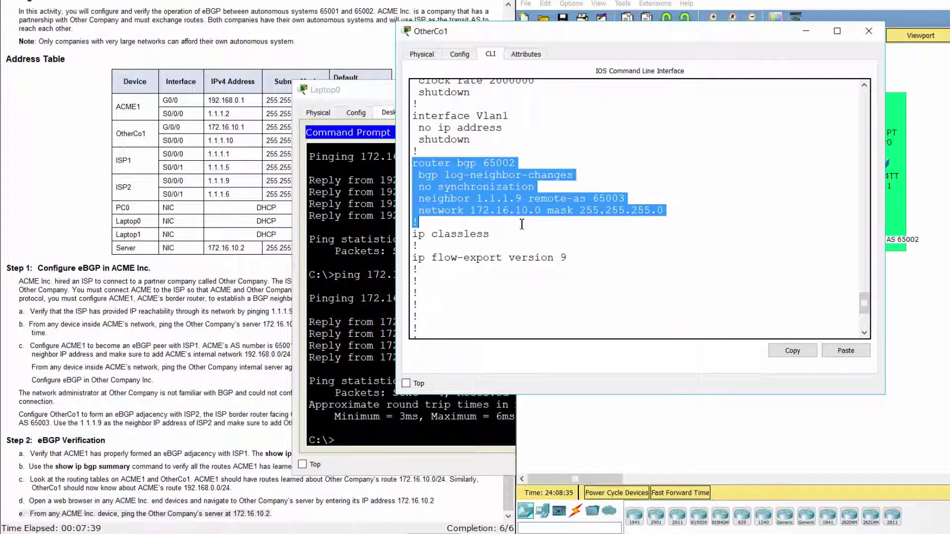
{"action": "left_click", "coordinate": [702, 211]}
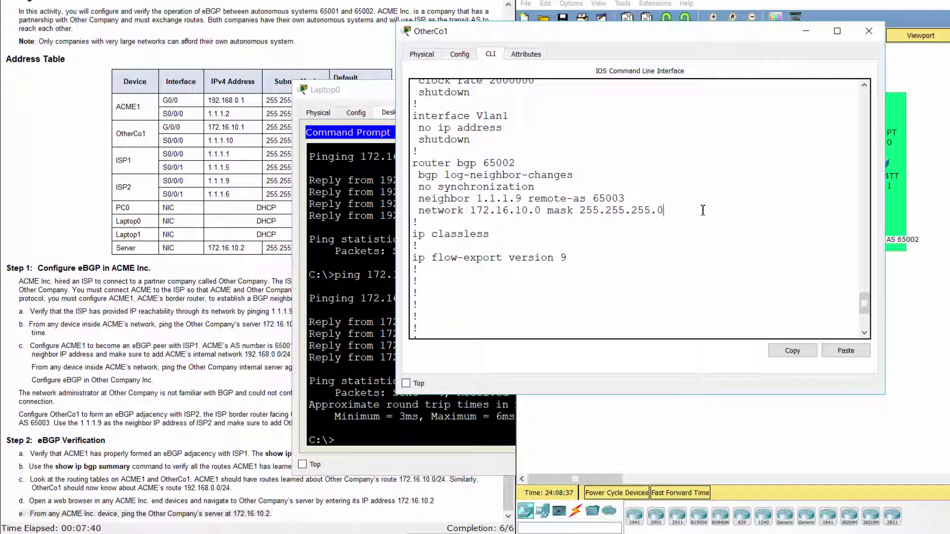